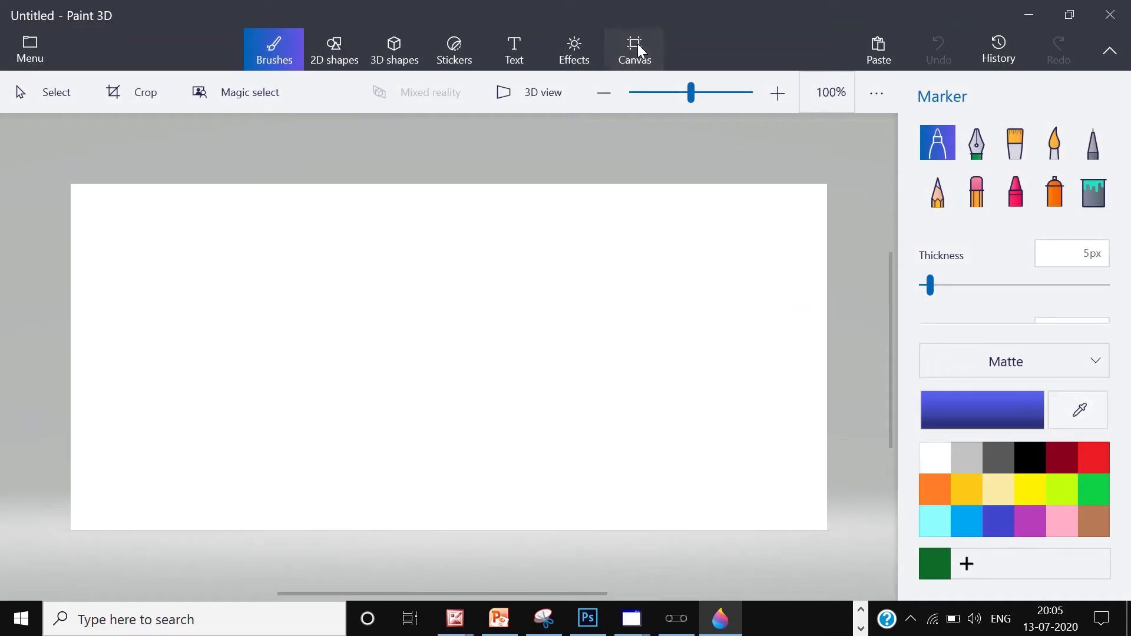
Extend the canvas upward to about 694 px high and draw a large unfilled black circle in its lower middle
click(638, 44)
drag(447, 181, 455, 139)
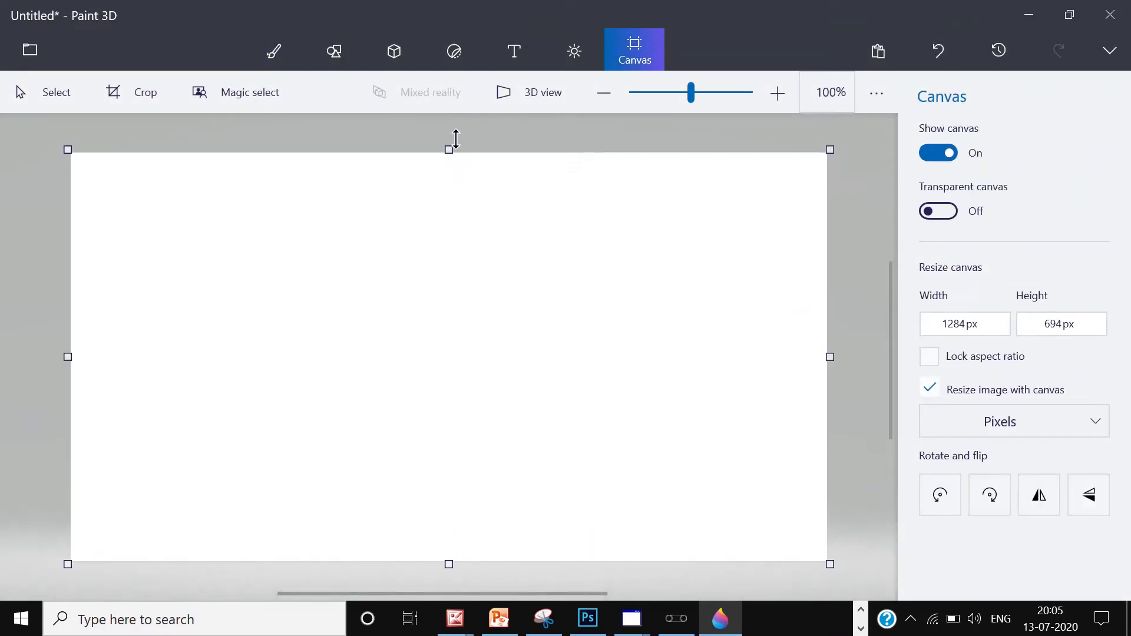
click(315, 58)
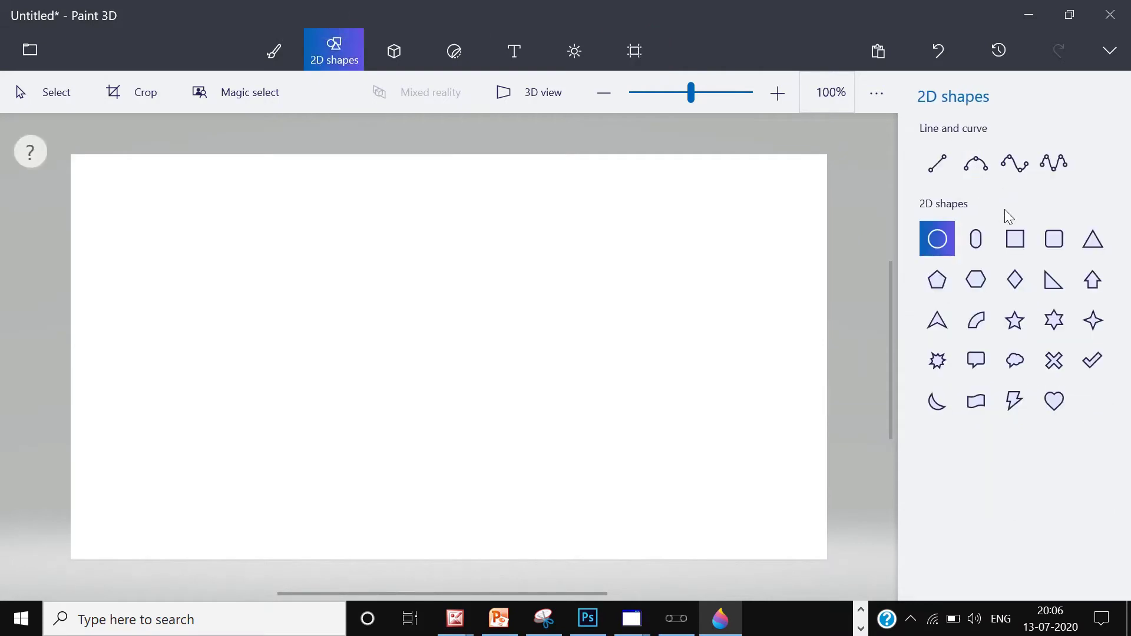
drag(355, 258, 633, 553)
drag(503, 411, 442, 404)
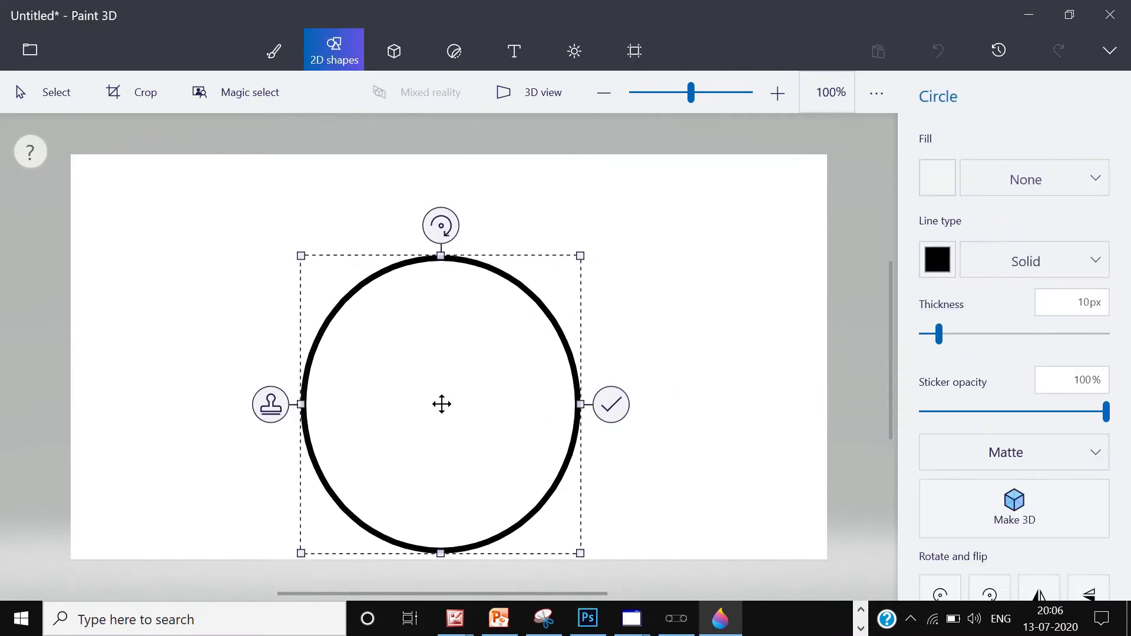
click(826, 139)
click(1026, 177)
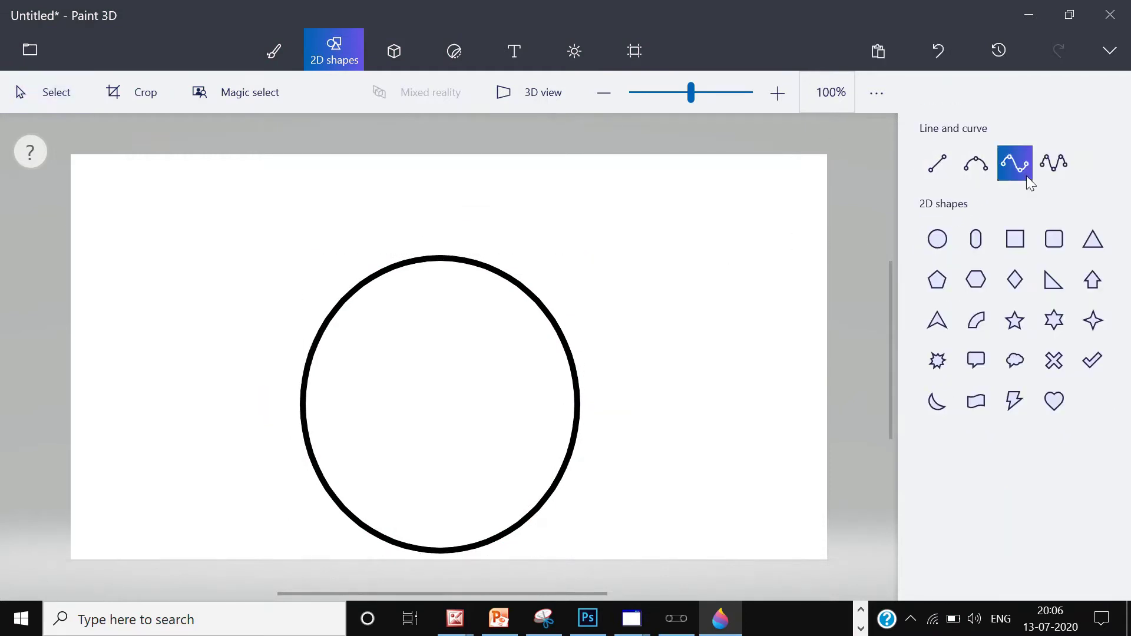
drag(529, 290, 467, 570)
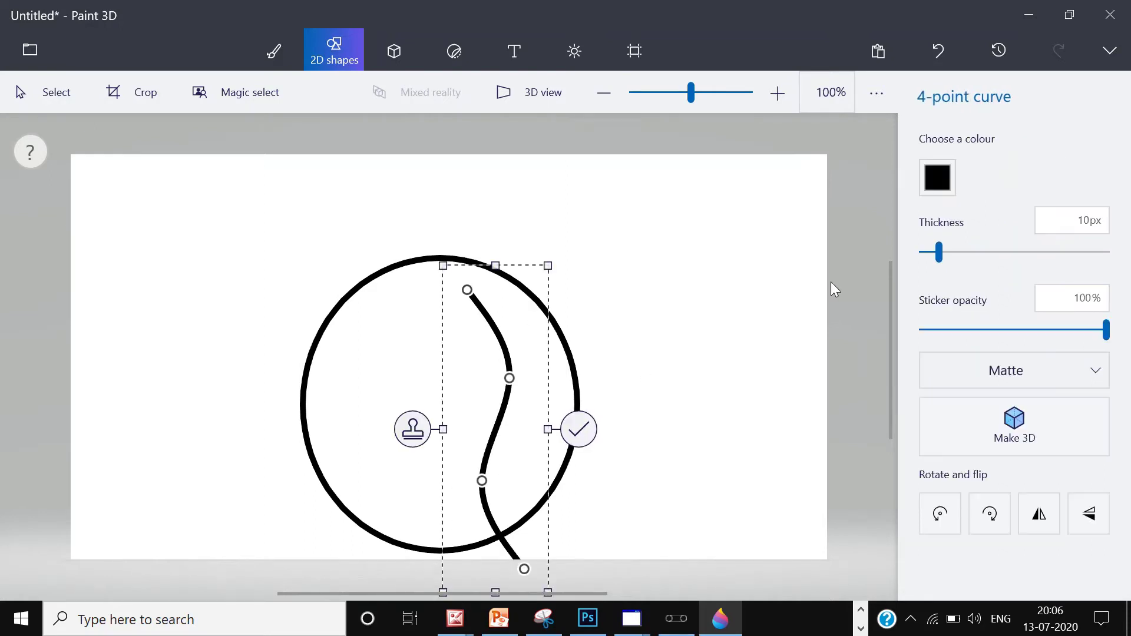
key(Delete)
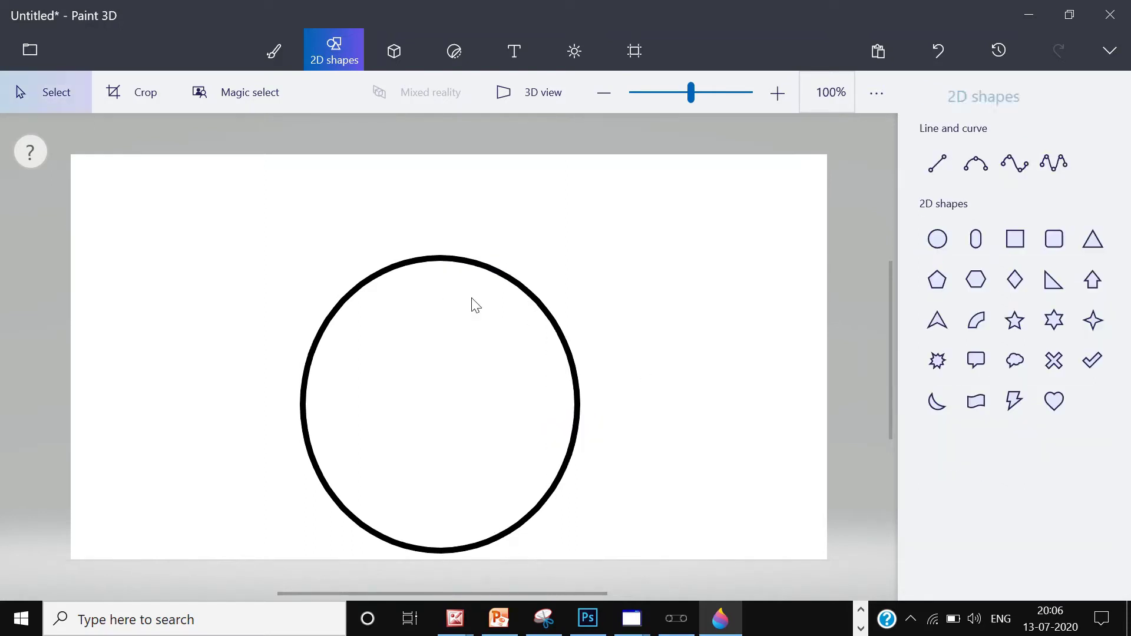
Draw an S-shaped 4-point curve from the circle's upper-right edge down to its bottom edge
click(1017, 163)
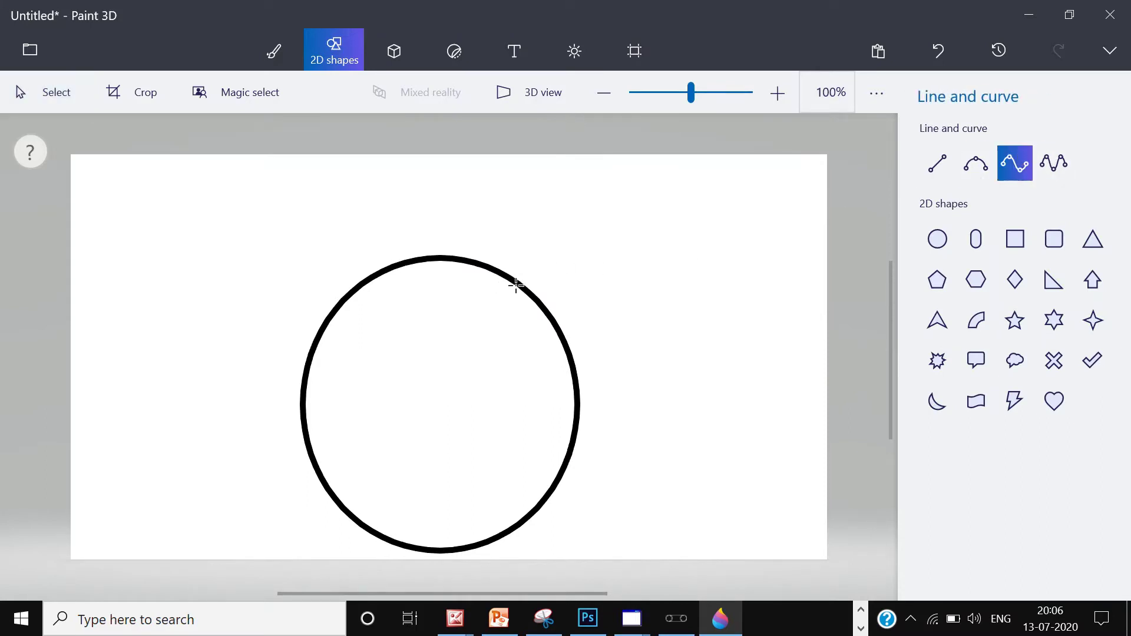
mouse_move(520, 287)
mouse_down()
mouse_move(454, 520)
mouse_move(462, 547)
mouse_up()
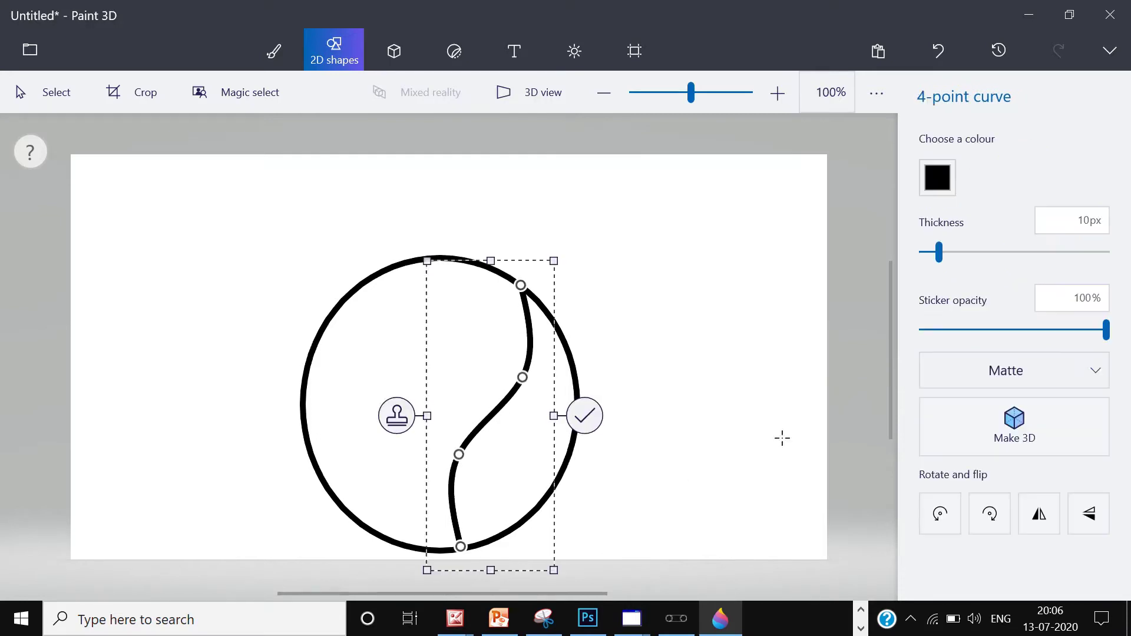
click(850, 411)
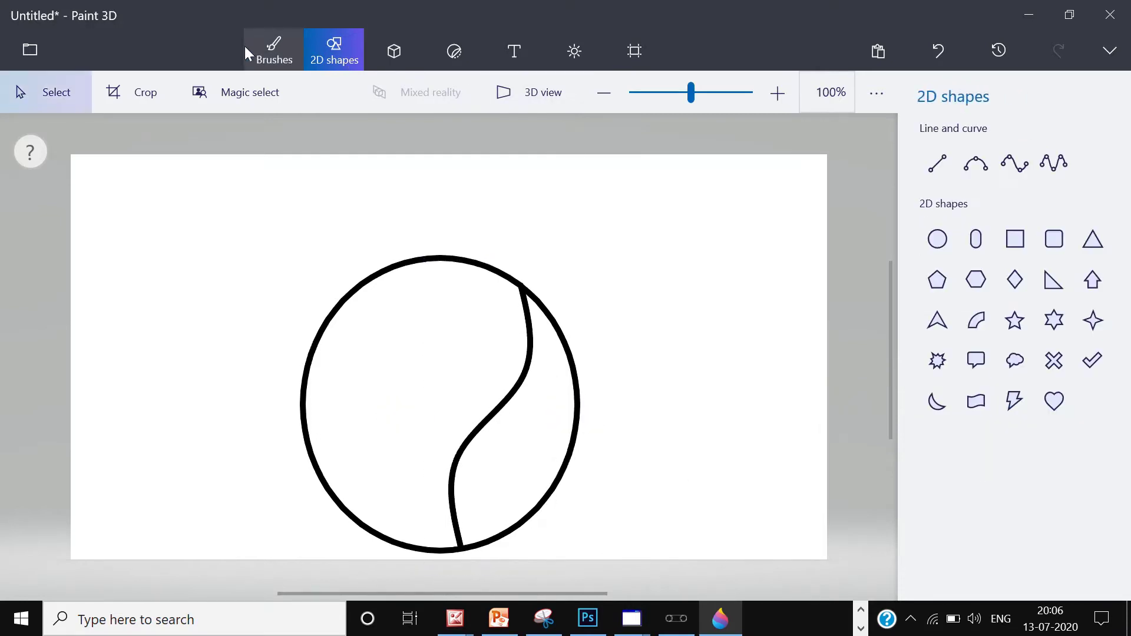
Erase the circle's arc to the right of the S-curve with the 25 px eraser, leaving a mango-shaped outline
click(270, 58)
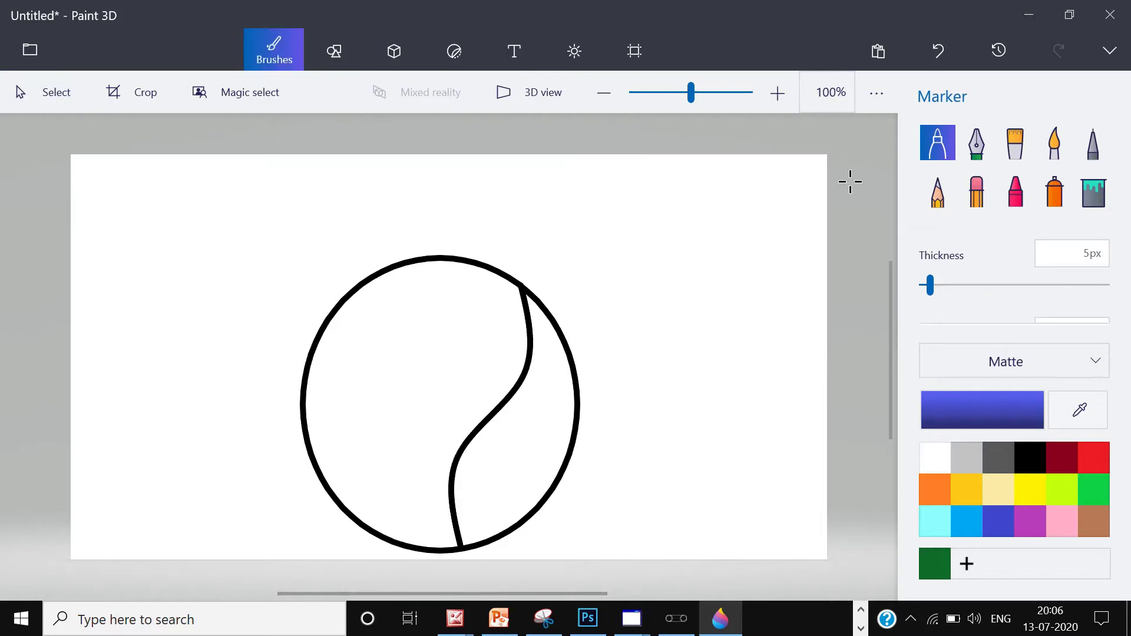
click(977, 192)
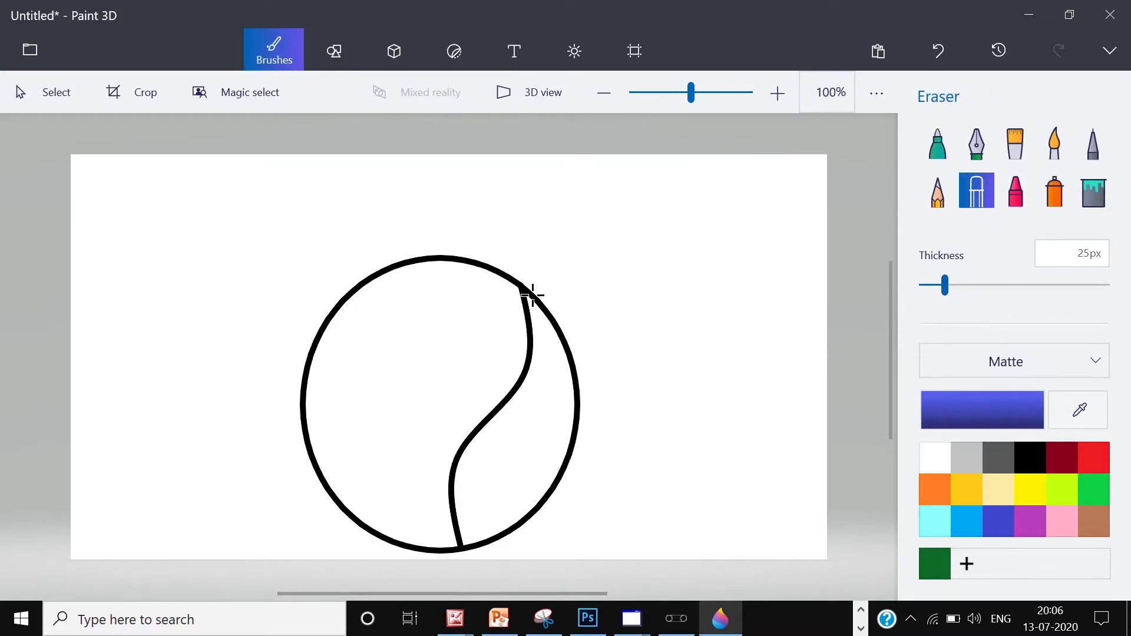
mouse_move(531, 295)
mouse_down()
mouse_move(568, 353)
mouse_move(576, 442)
mouse_move(523, 529)
mouse_move(476, 548)
mouse_move(530, 510)
mouse_up()
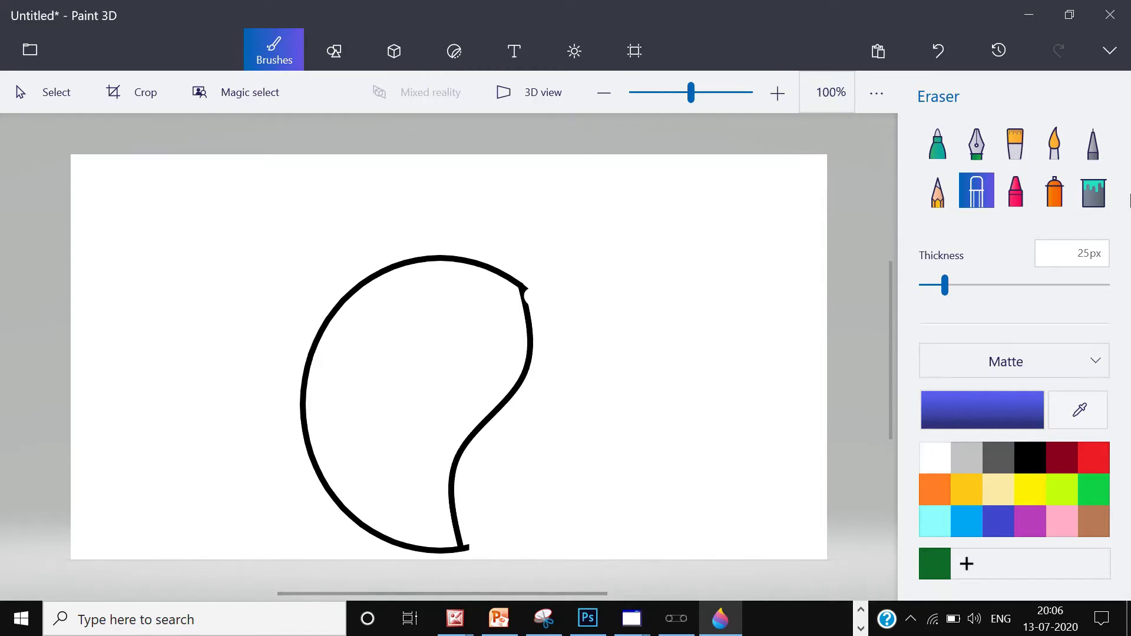
Spray orange over the upper part of the mango shape with a 124 px spray can at 19% opacity
click(922, 479)
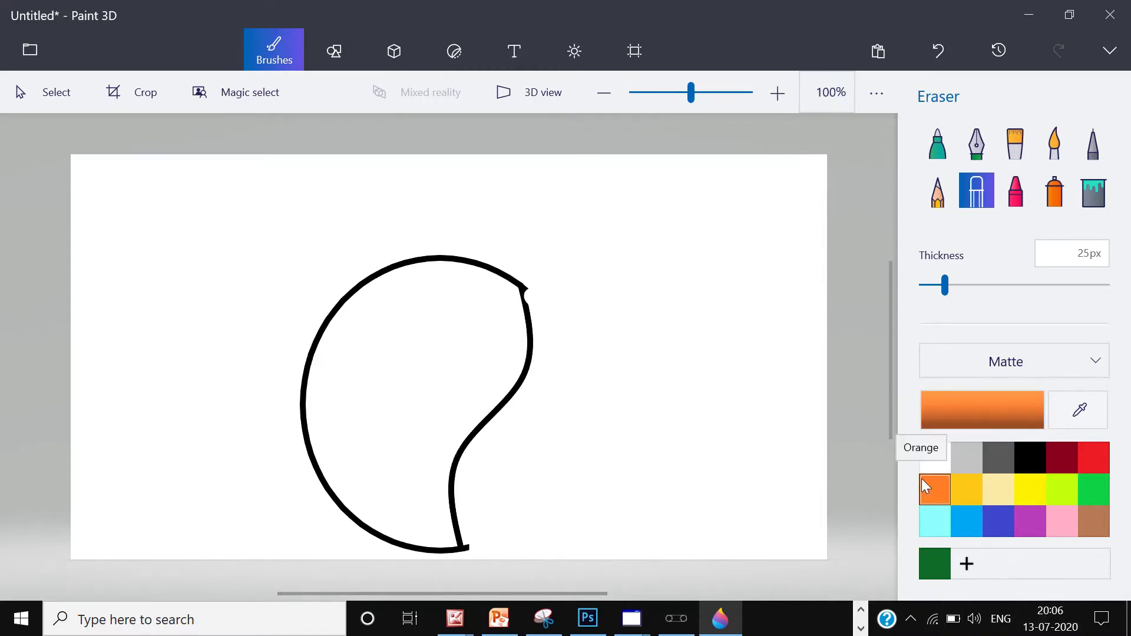
click(1057, 204)
drag(1129, 192, 1129, 242)
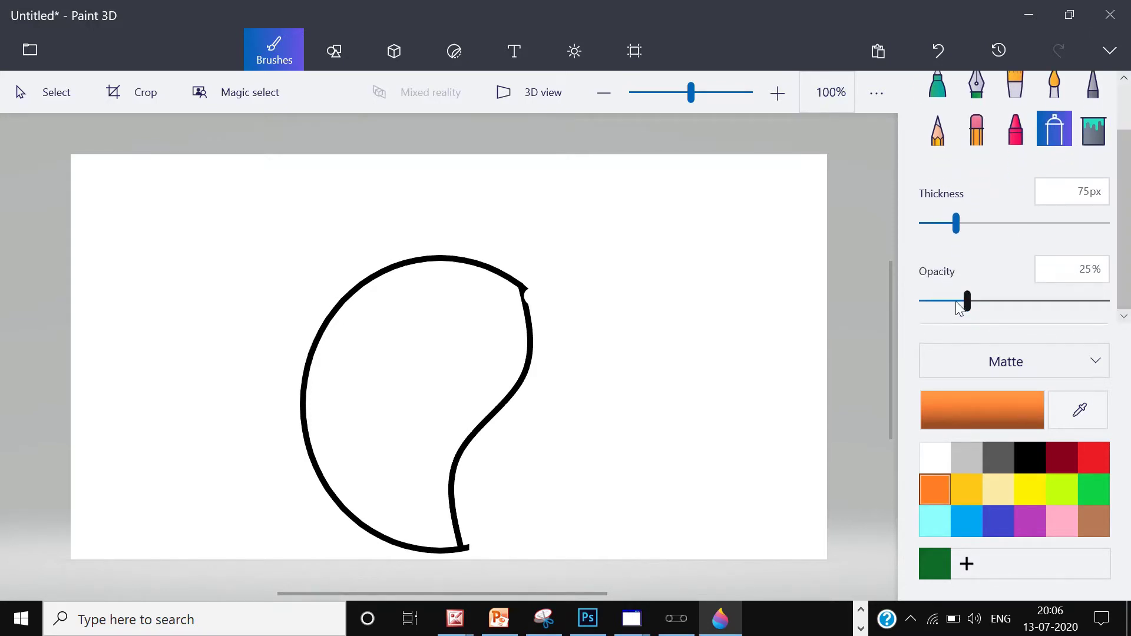
drag(967, 301, 956, 302)
click(990, 223)
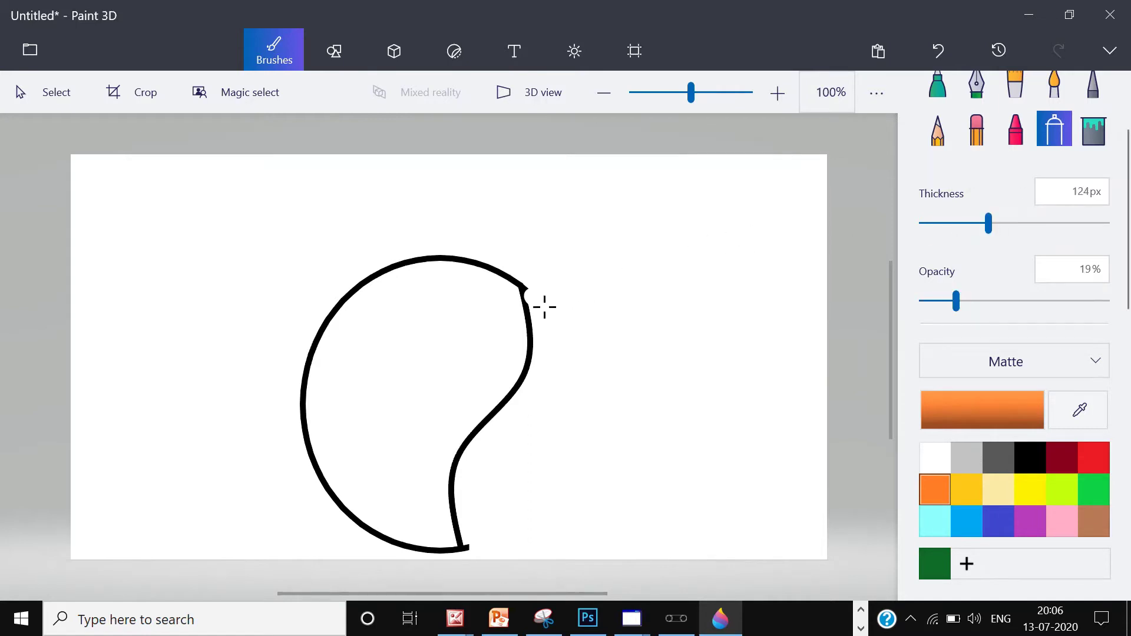
mouse_move(424, 315)
mouse_down()
mouse_move(378, 325)
mouse_move(417, 289)
mouse_move(474, 287)
mouse_move(498, 322)
mouse_move(478, 398)
mouse_move(510, 329)
mouse_move(472, 311)
mouse_move(410, 301)
mouse_move(376, 310)
mouse_move(354, 349)
mouse_move(366, 310)
mouse_move(413, 280)
mouse_move(447, 279)
mouse_move(503, 319)
mouse_move(485, 381)
mouse_up()
Increase the spray can thickness to 211 px and spray gold over the middle of the mango shape
click(1047, 223)
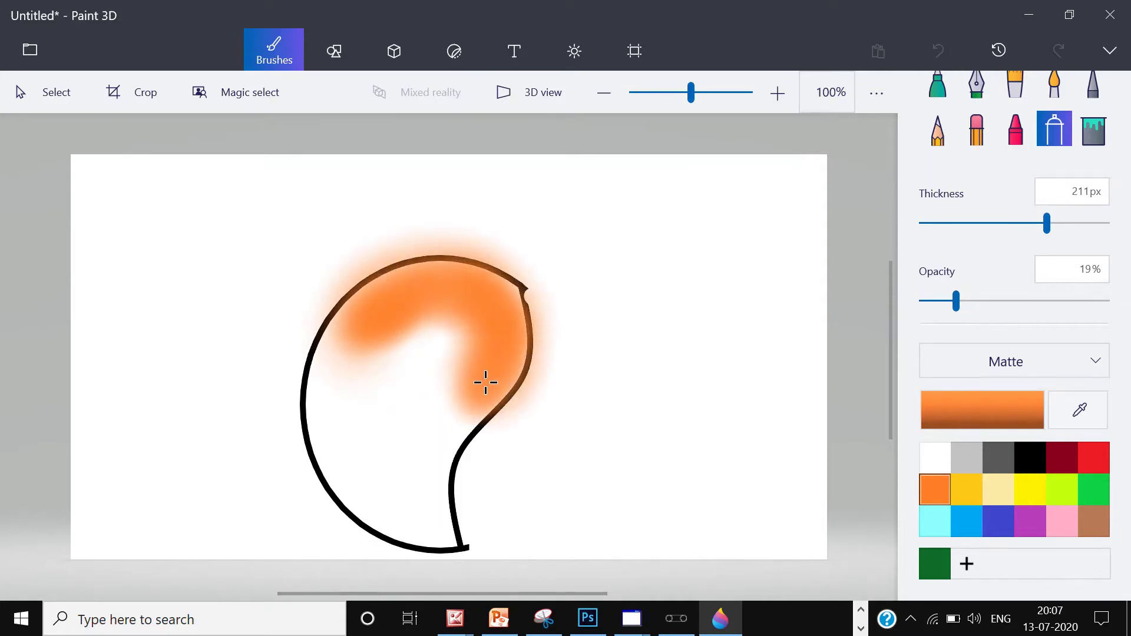
click(977, 498)
mouse_move(439, 330)
mouse_down()
mouse_move(462, 329)
mouse_move(365, 409)
mouse_move(346, 401)
mouse_move(361, 331)
mouse_move(351, 417)
mouse_move(399, 442)
mouse_move(450, 368)
mouse_move(416, 411)
mouse_up()
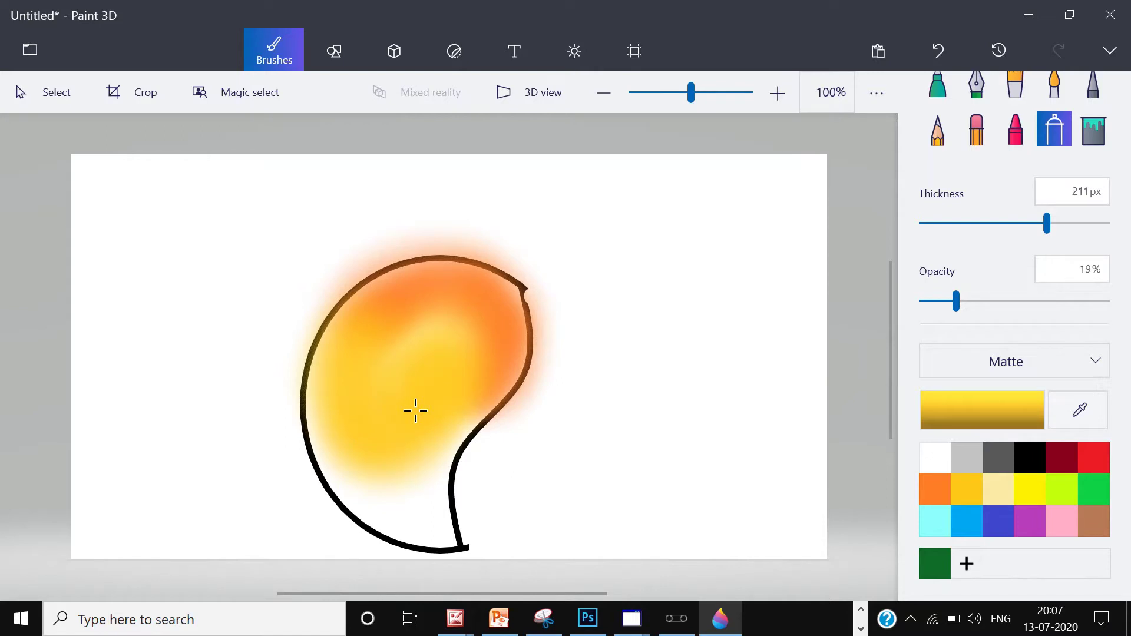
Spray green at the mango's pointed lower tip and lime over the lower-left area beside it
click(1096, 490)
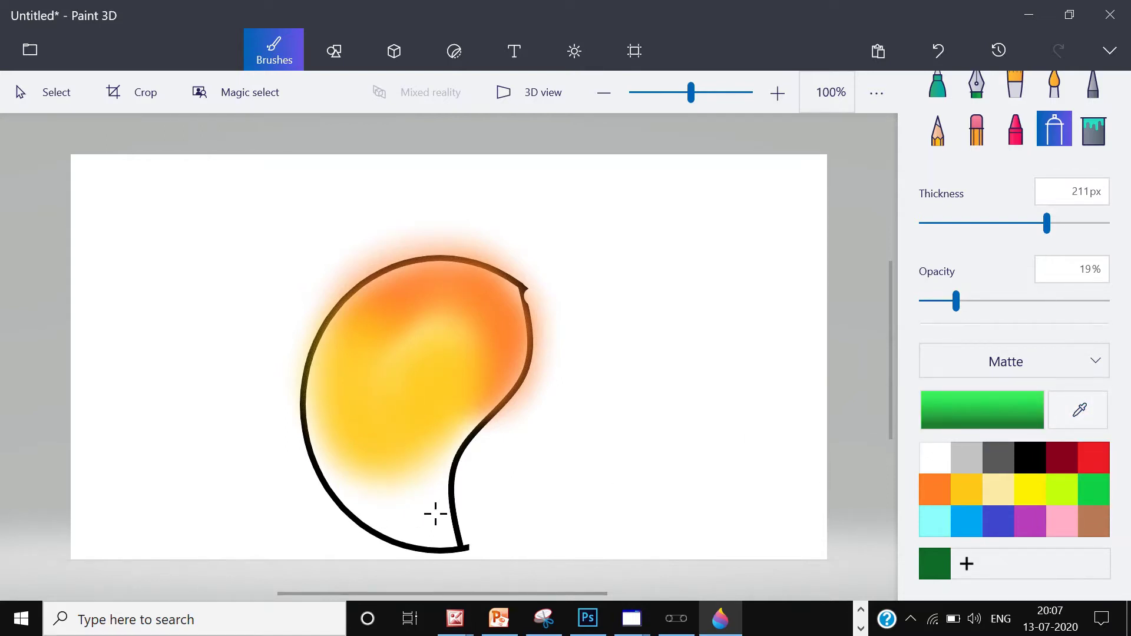
drag(437, 513, 424, 516)
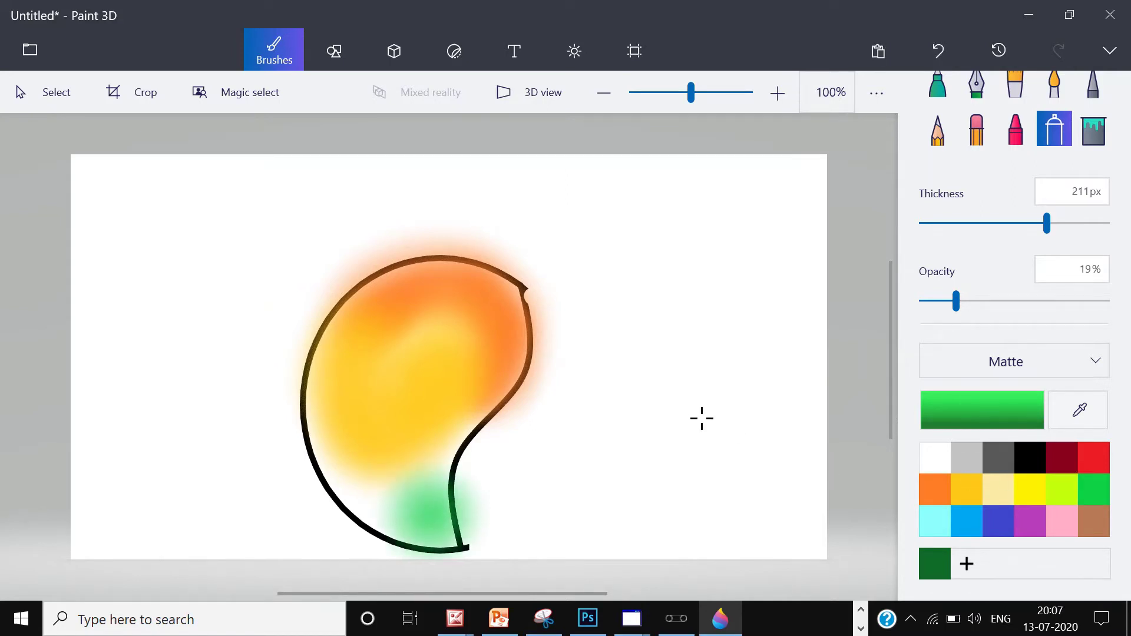
click(947, 486)
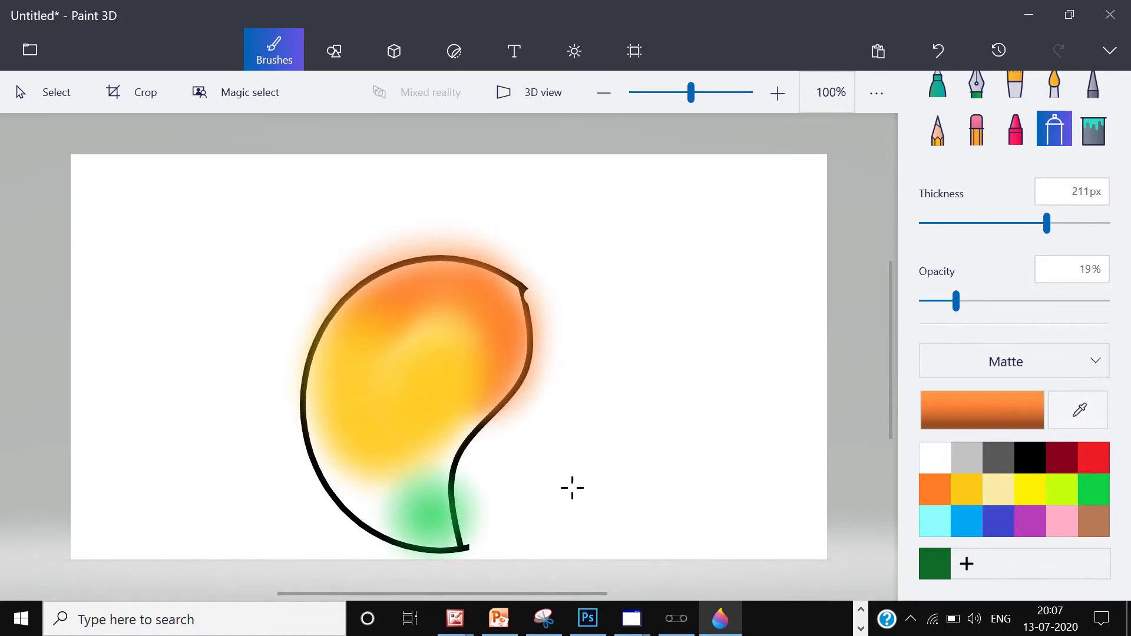
click(1037, 496)
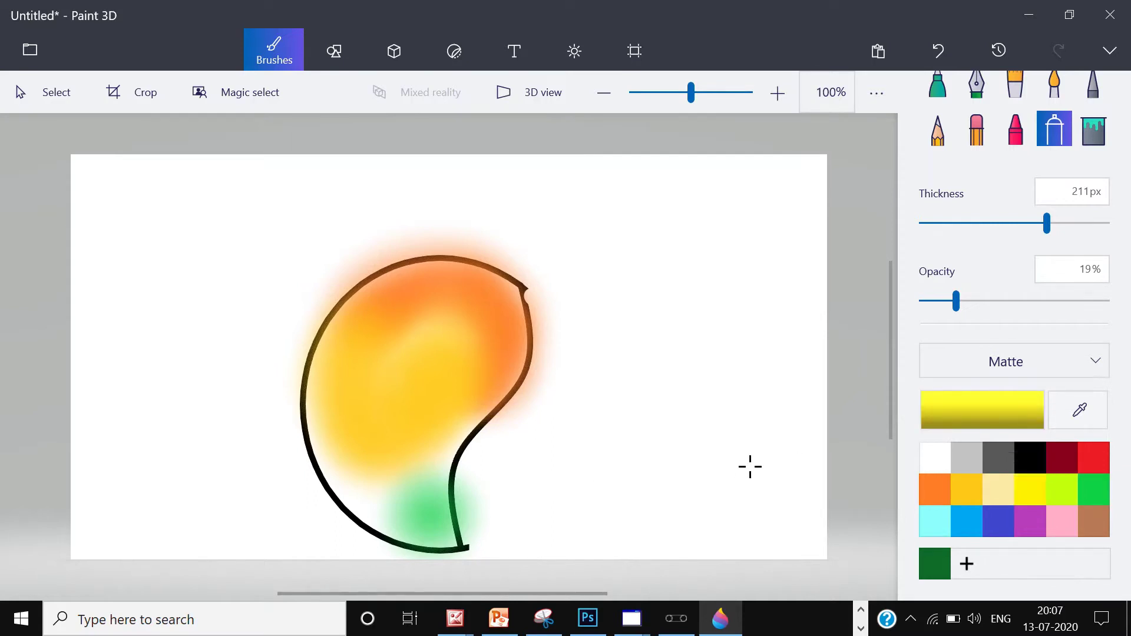
click(1066, 484)
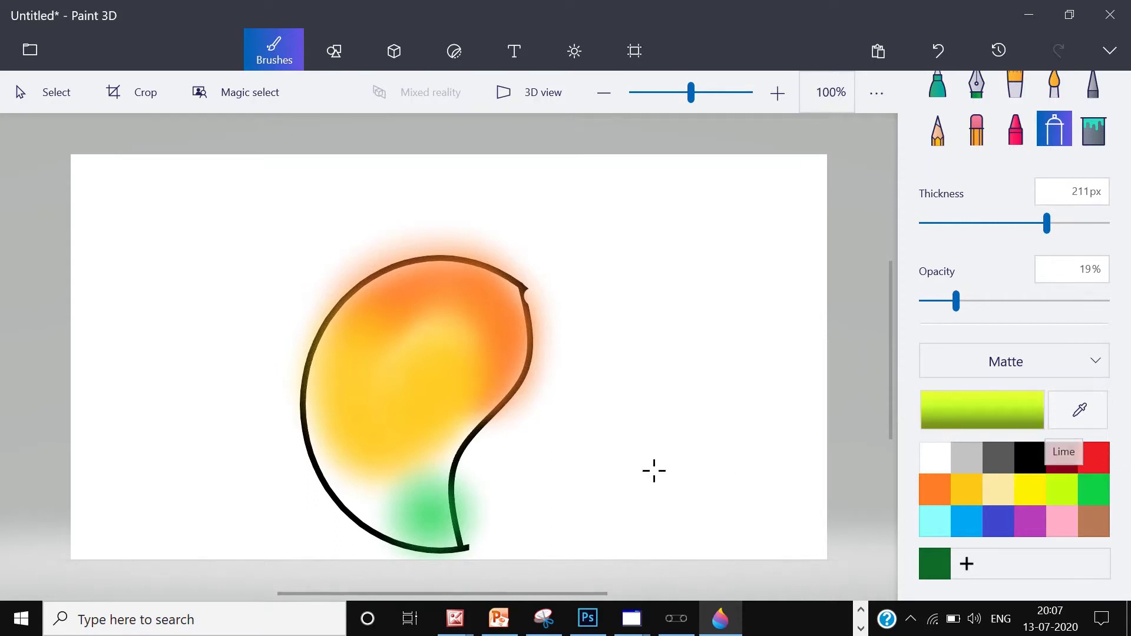
mouse_move(387, 512)
mouse_down()
mouse_move(347, 459)
mouse_move(422, 476)
mouse_up()
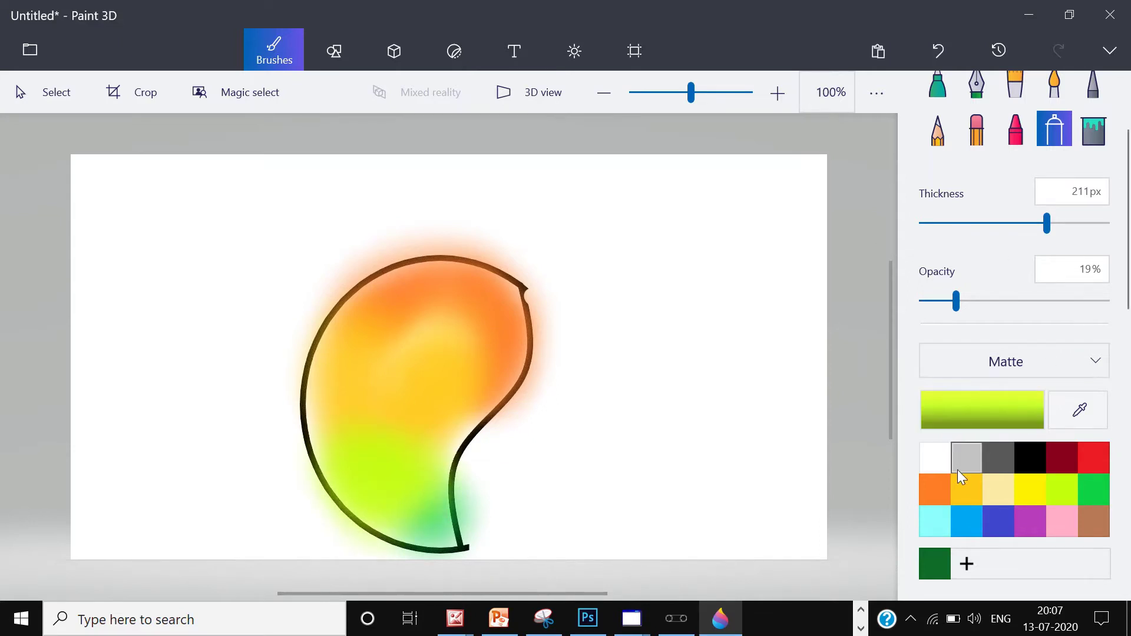
Blend the colours by spraying more orange over the upper middle and more gold along both middle edges
click(938, 488)
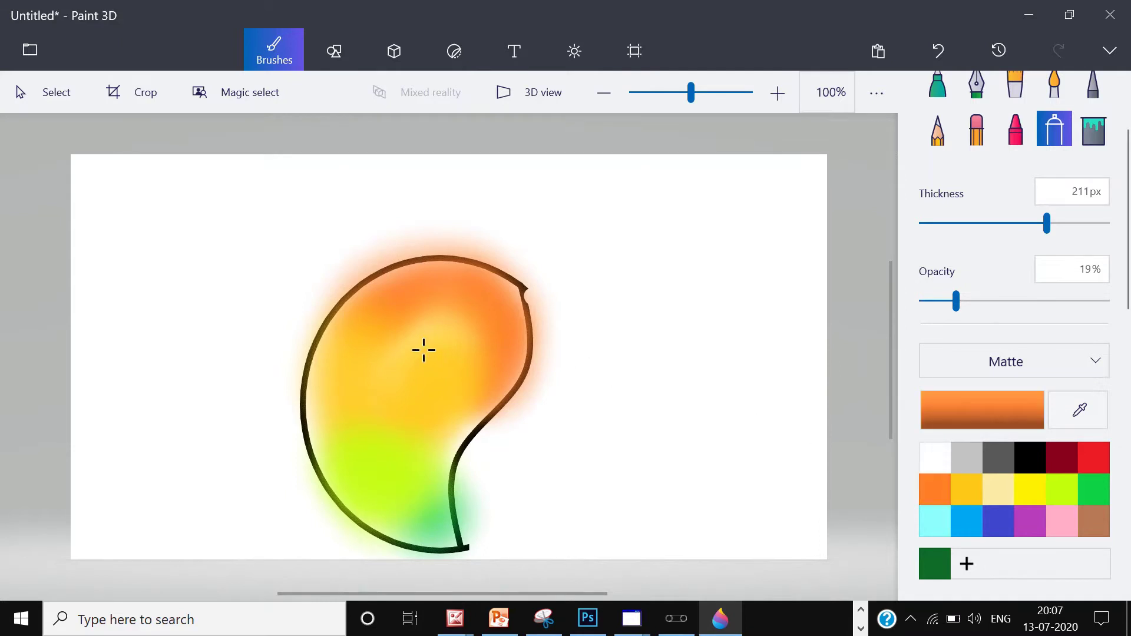
mouse_move(424, 350)
mouse_down()
mouse_move(429, 327)
mouse_move(408, 332)
mouse_move(439, 323)
mouse_up()
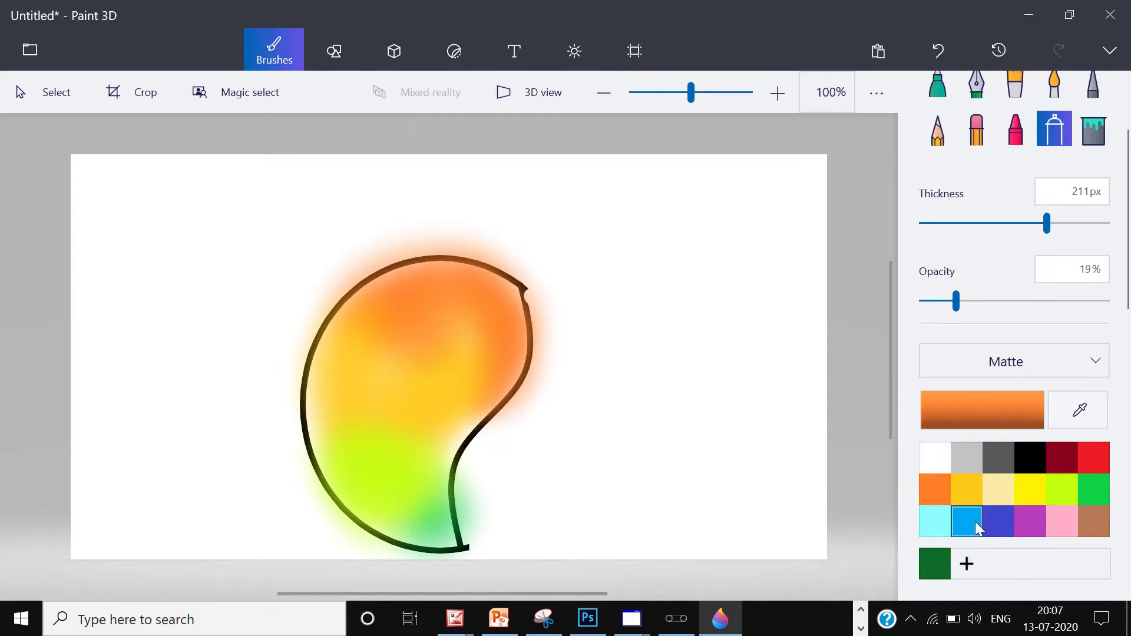
click(963, 486)
drag(456, 418, 449, 420)
drag(329, 411, 332, 396)
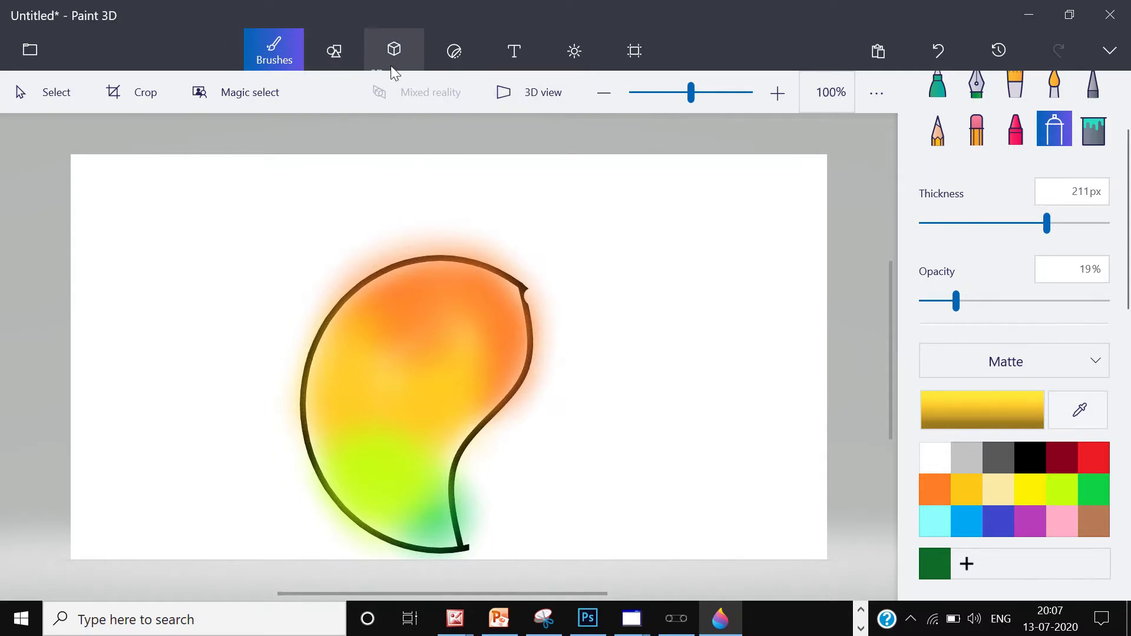
Fill the white background around the mango with black at 15% tolerance
click(1083, 130)
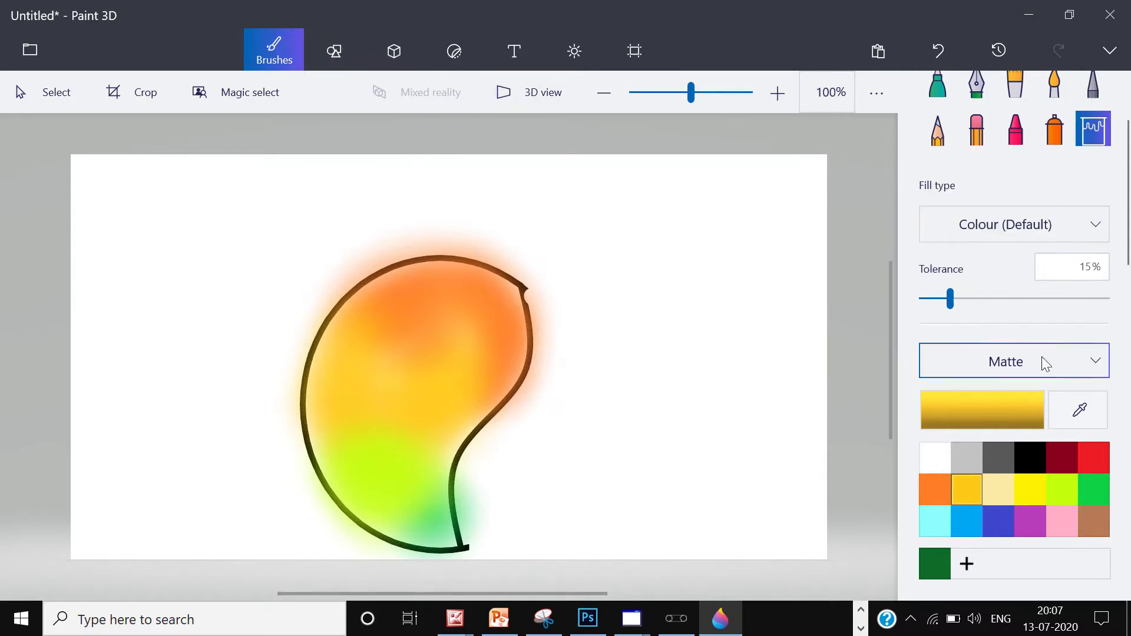
click(1025, 469)
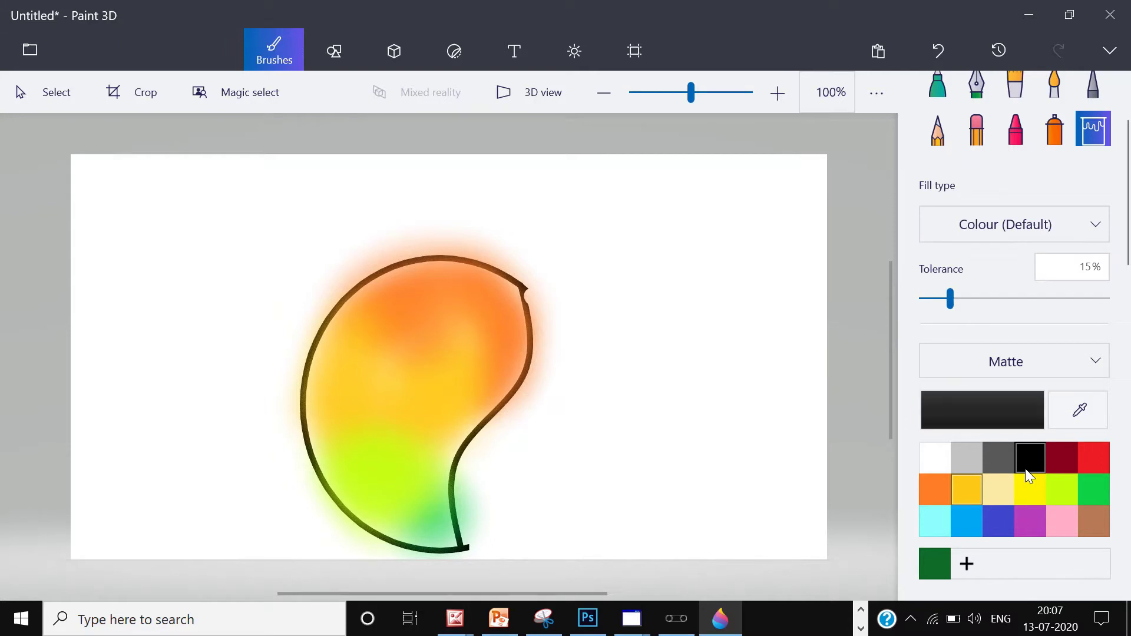
click(804, 404)
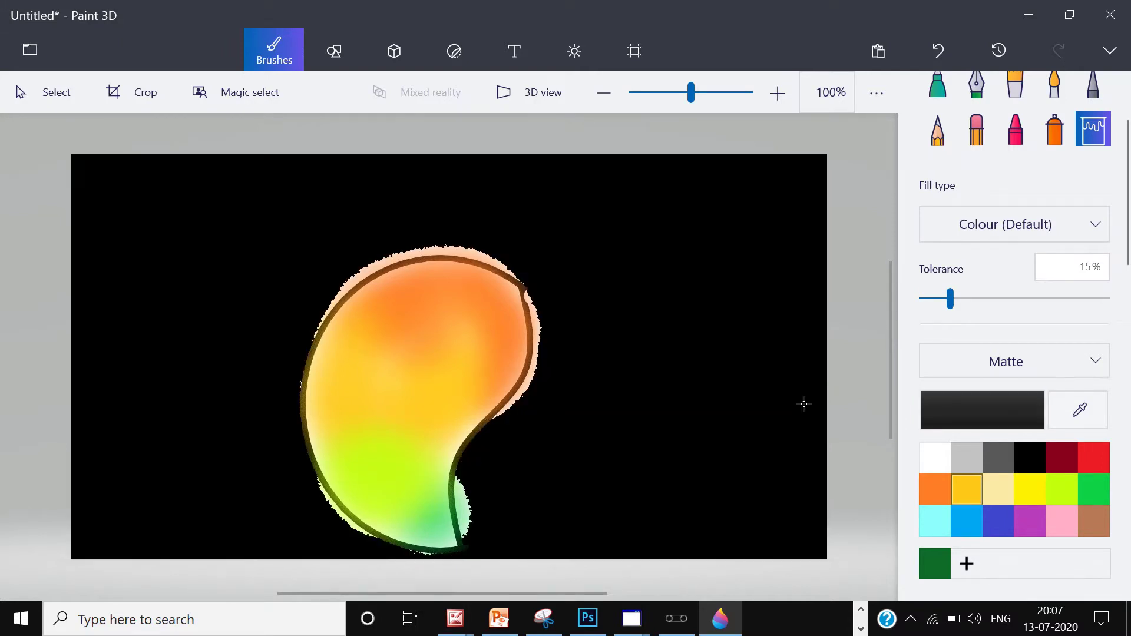
Fill the leftover coloured spray halo around the mango and its dark outline with black
click(463, 517)
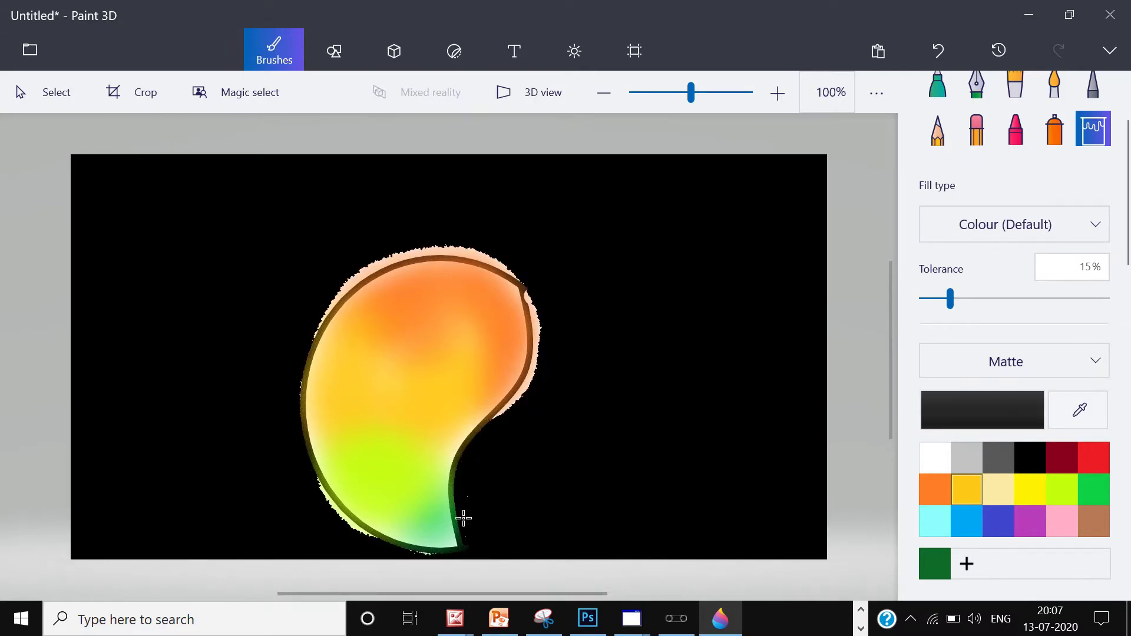
click(527, 386)
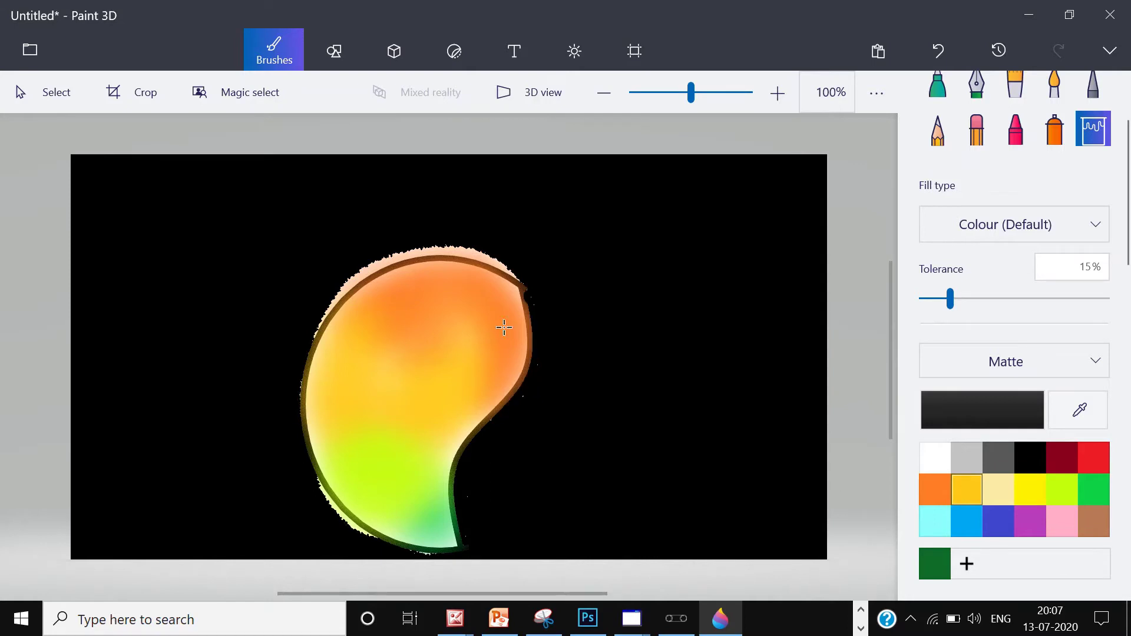
click(459, 251)
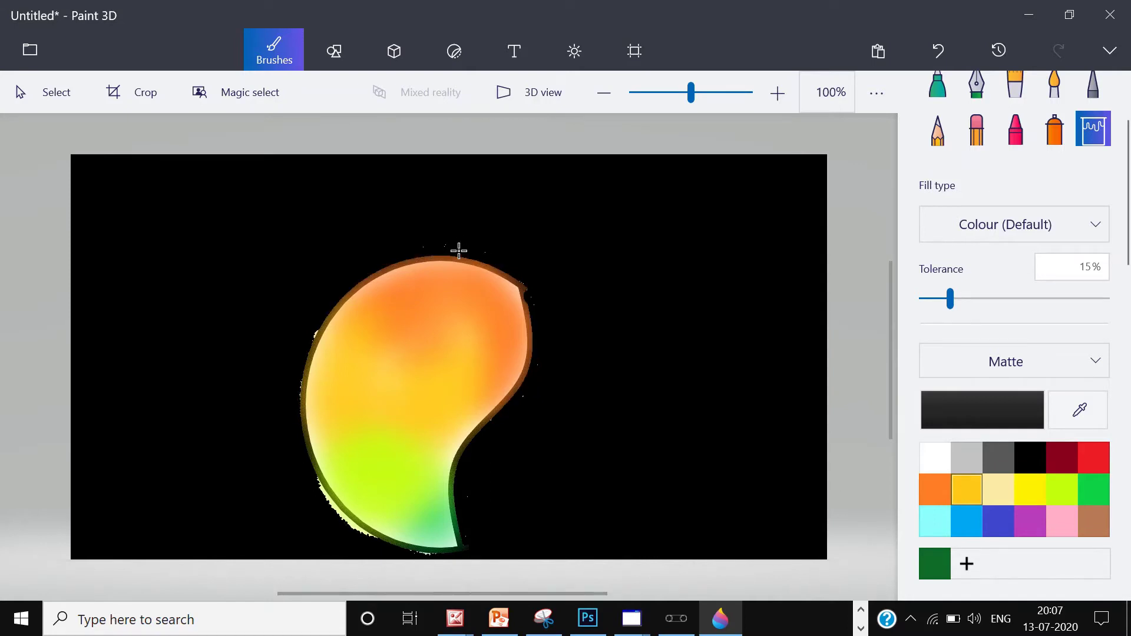
click(332, 498)
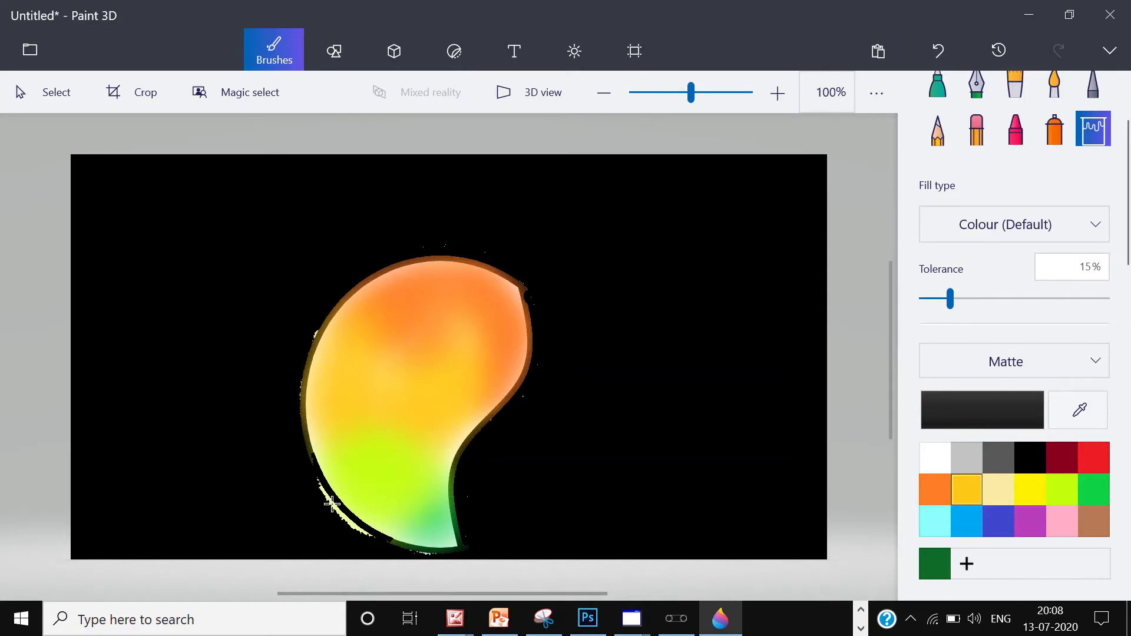
click(331, 504)
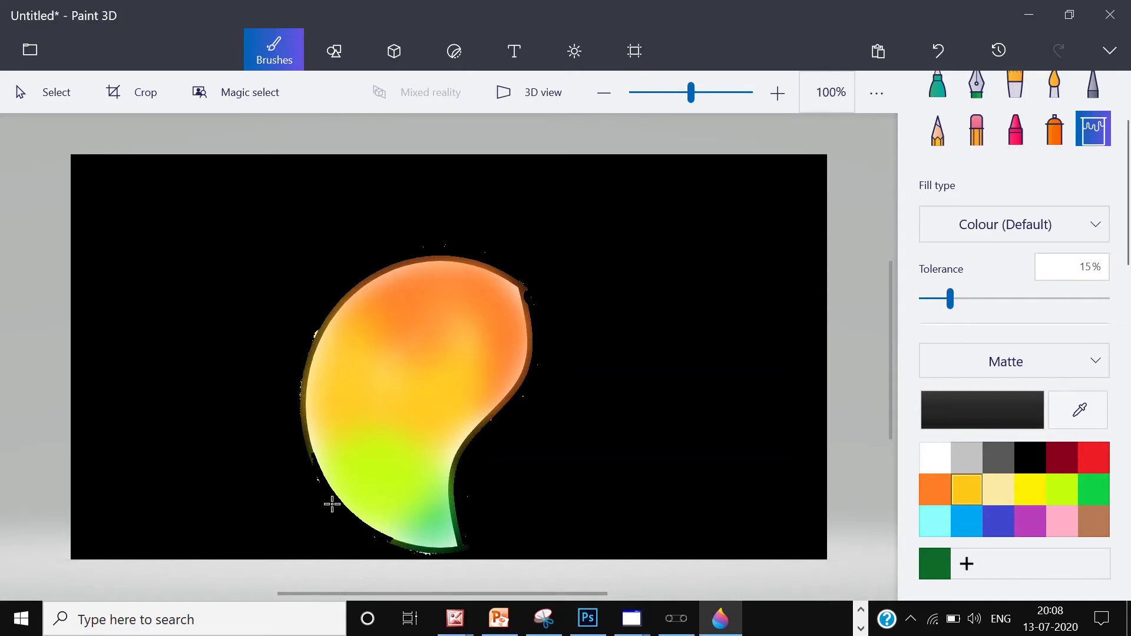
click(303, 402)
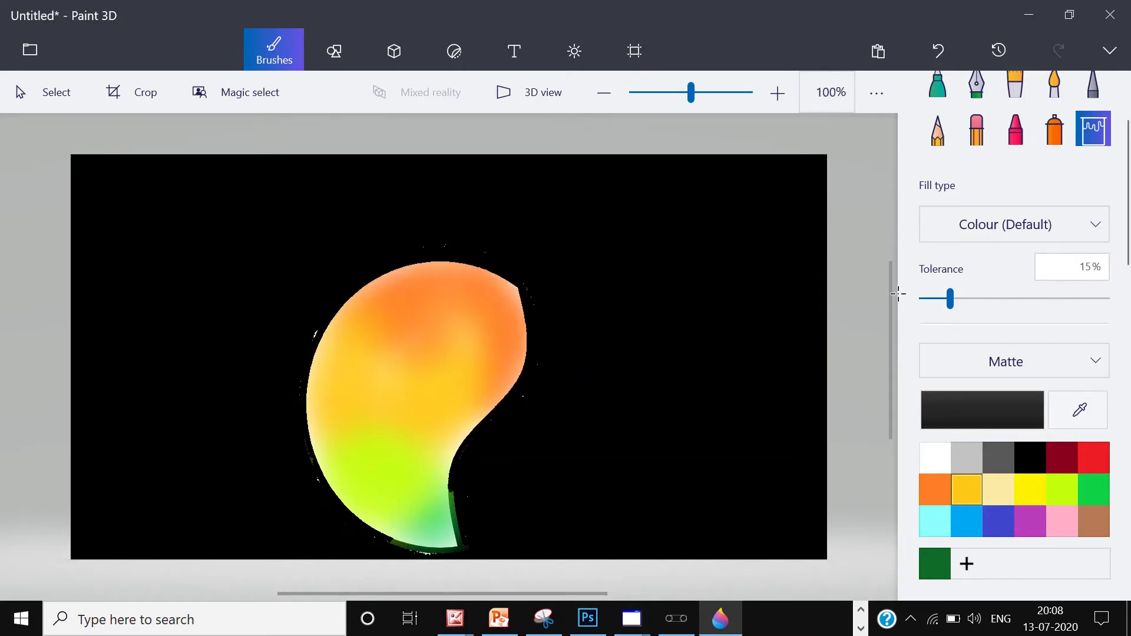
Fill the black background around the mango with white and spray more gold over the mango's upper middle
click(933, 465)
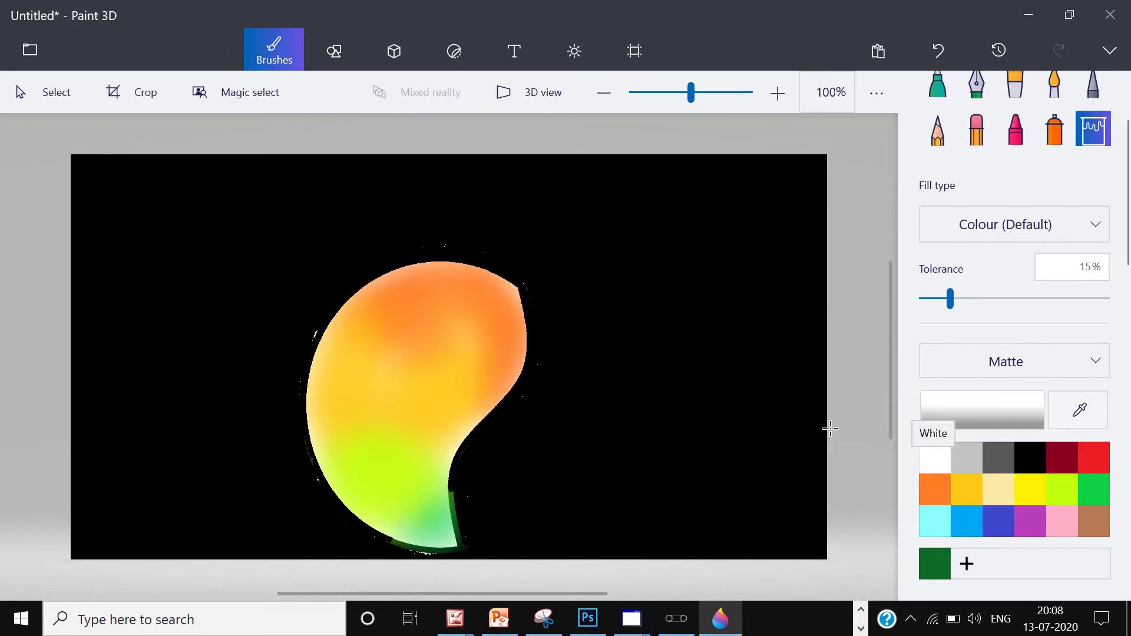
click(710, 389)
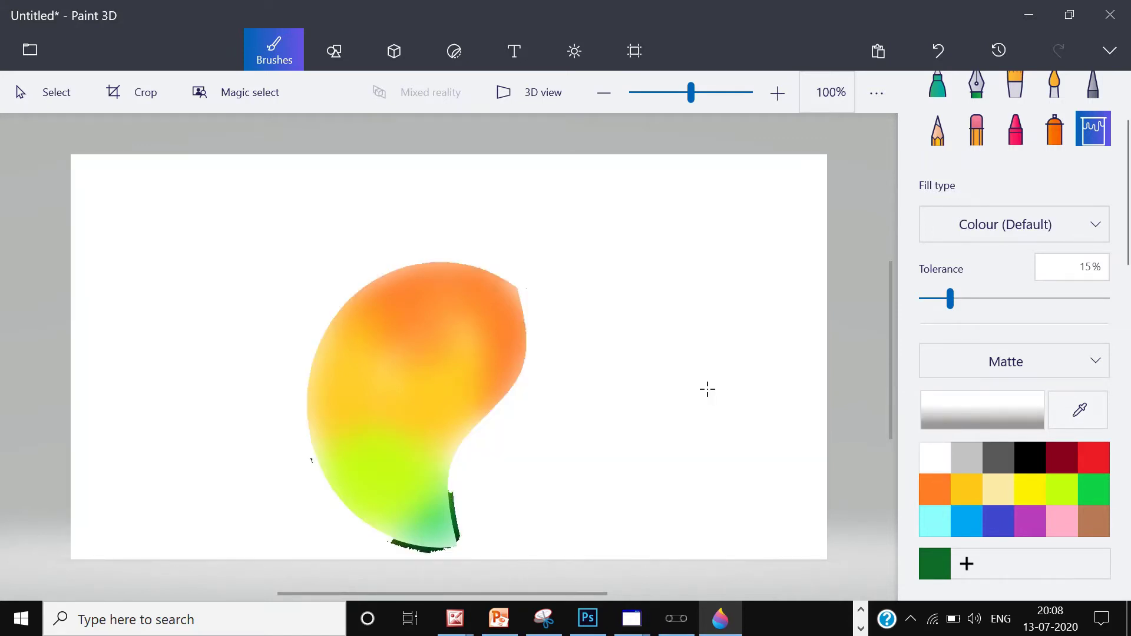
click(961, 492)
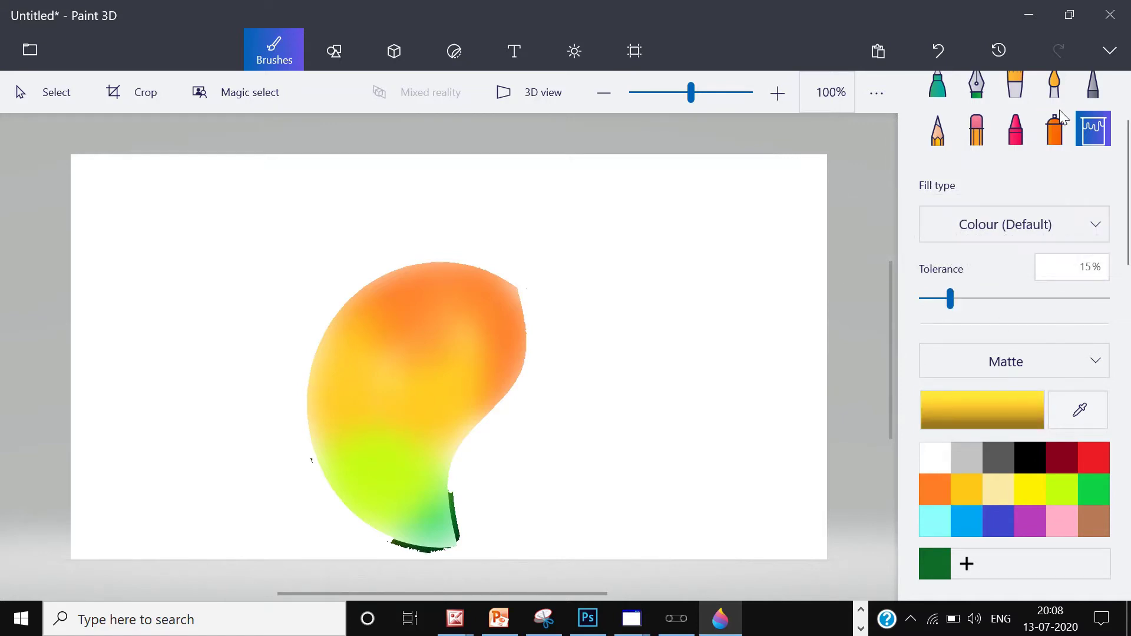
click(1053, 127)
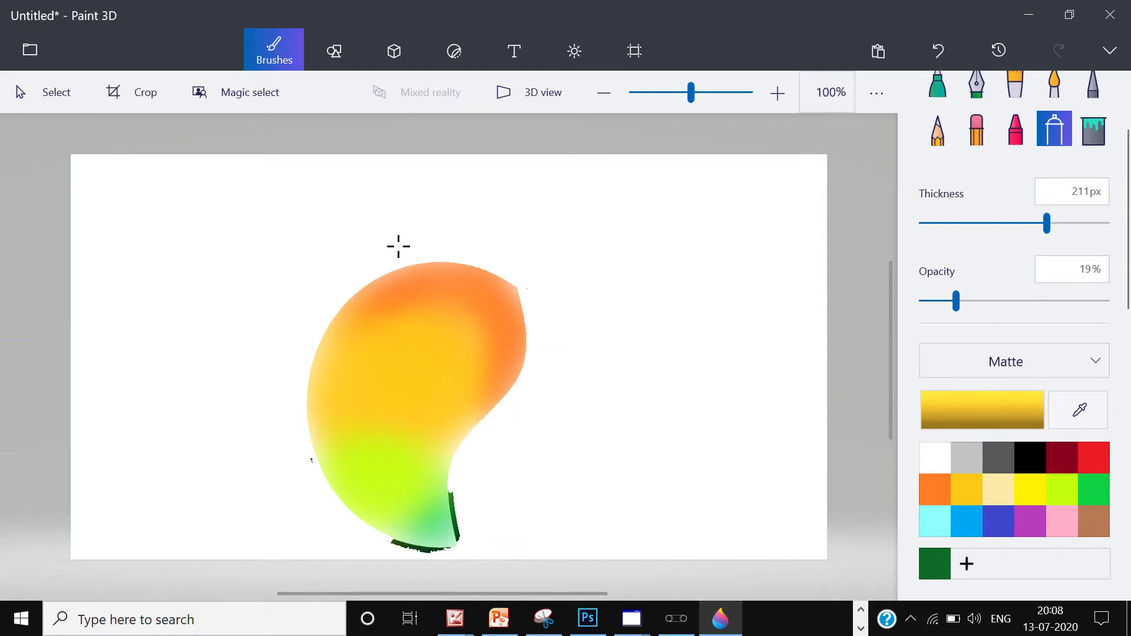
Outline a branch with a short stem reaching down to the mango's top, using a green 5px marker
click(350, 55)
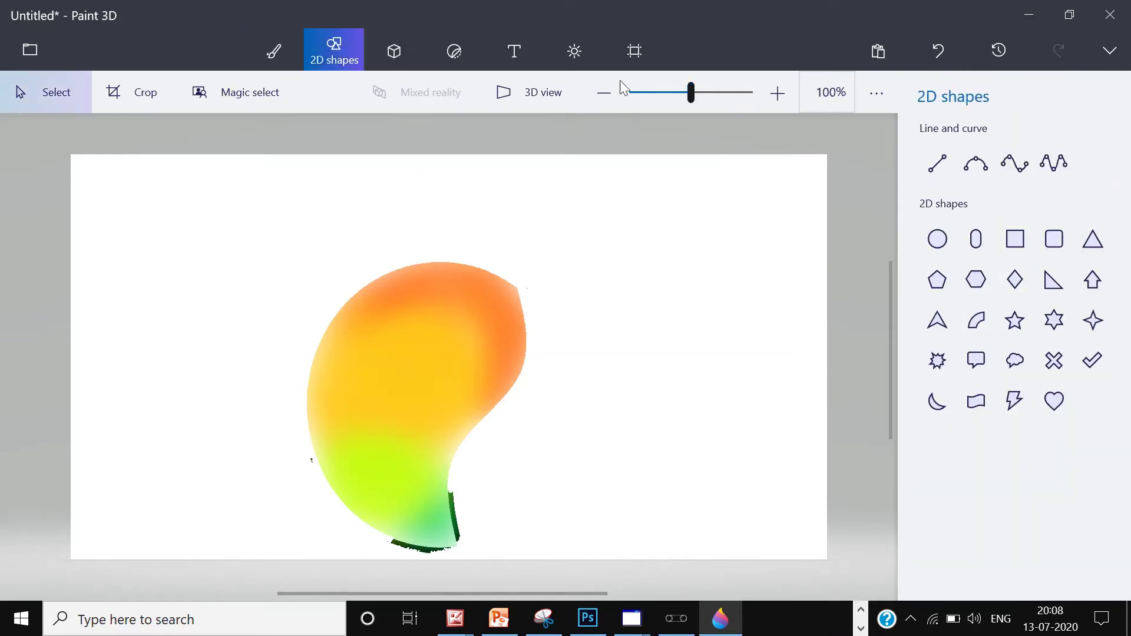
click(274, 50)
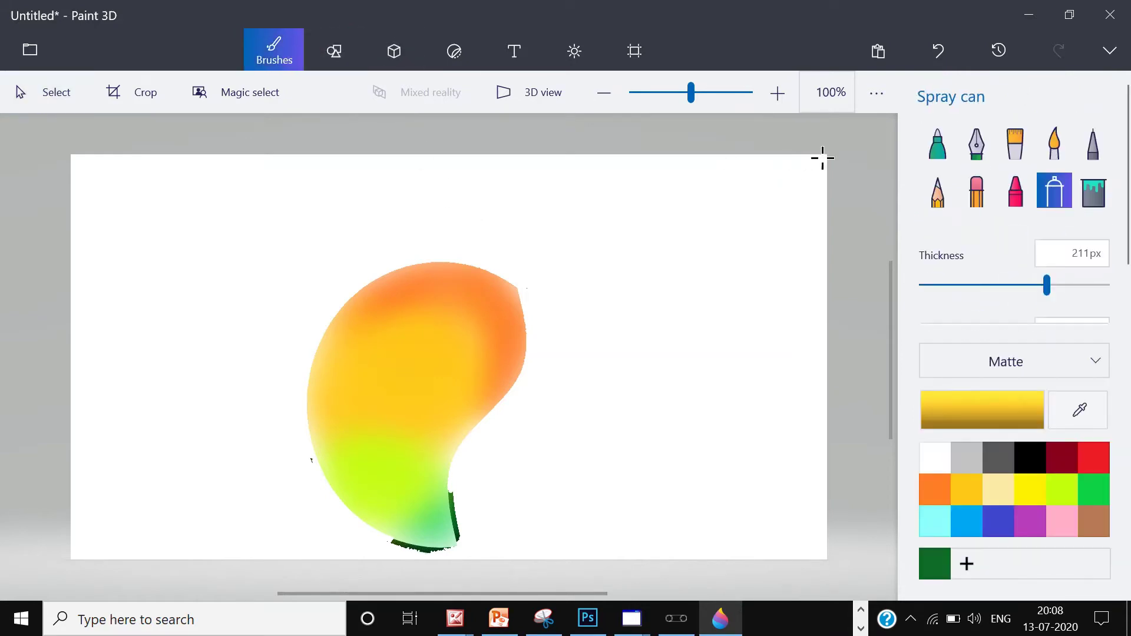
click(927, 157)
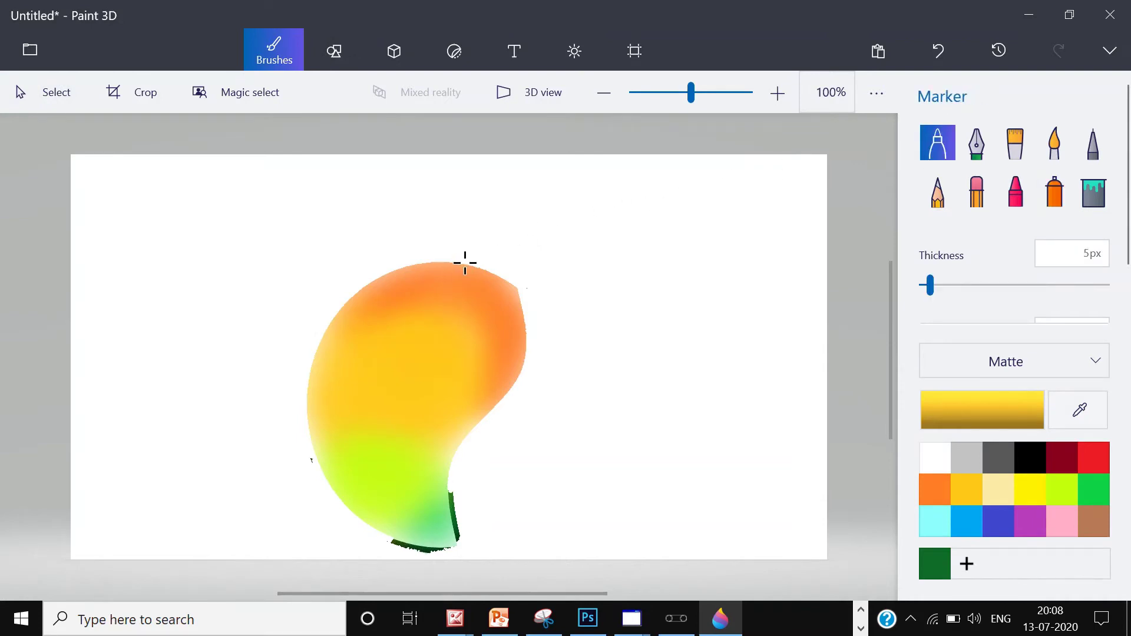
click(1036, 452)
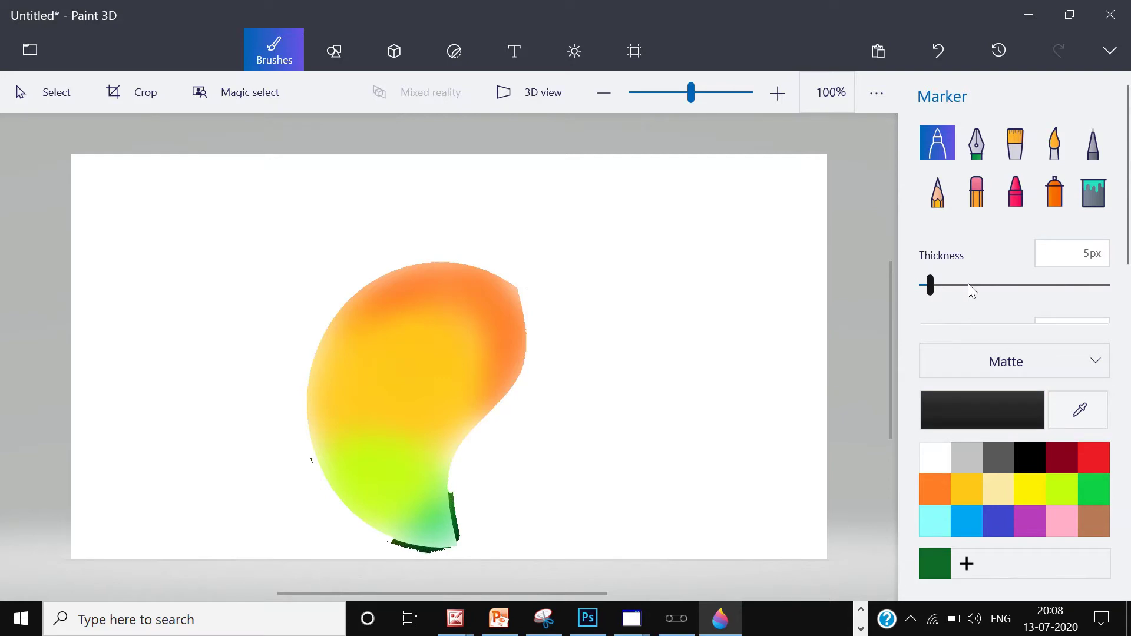
click(1087, 483)
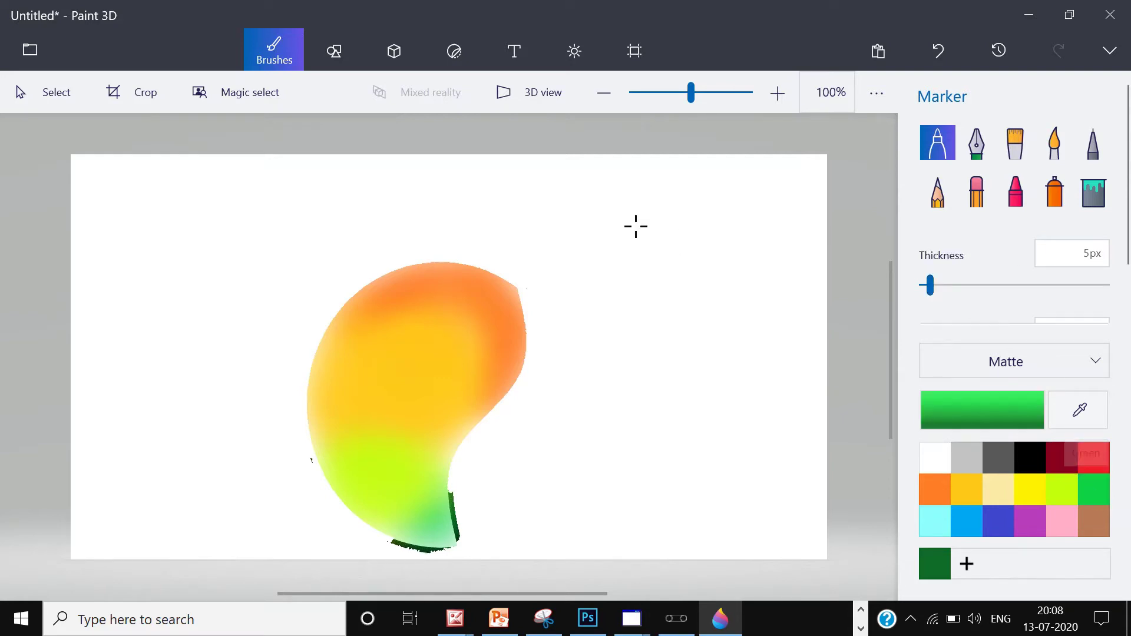
mouse_move(442, 261)
mouse_down()
mouse_move(432, 228)
mouse_move(441, 259)
mouse_move(444, 227)
mouse_move(528, 212)
mouse_move(523, 202)
mouse_up()
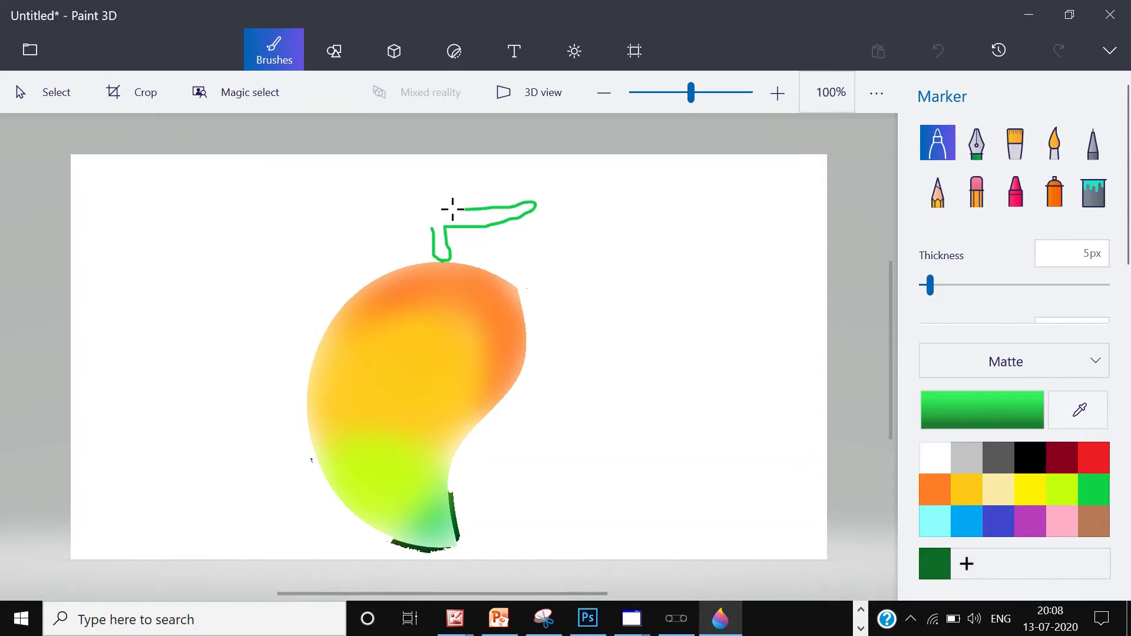
mouse_move(414, 206)
mouse_down()
mouse_move(330, 188)
mouse_move(309, 215)
mouse_move(435, 229)
mouse_up()
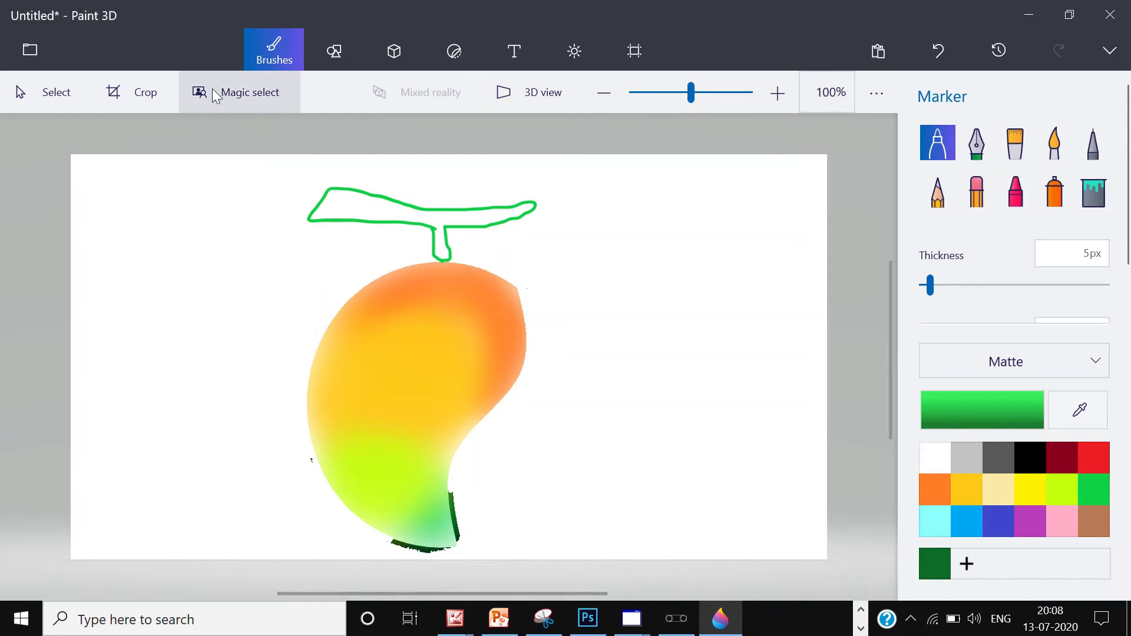
Draw the leaf's upper edge as a black 10px three-point curve bulging up-left from the stem joint
click(346, 45)
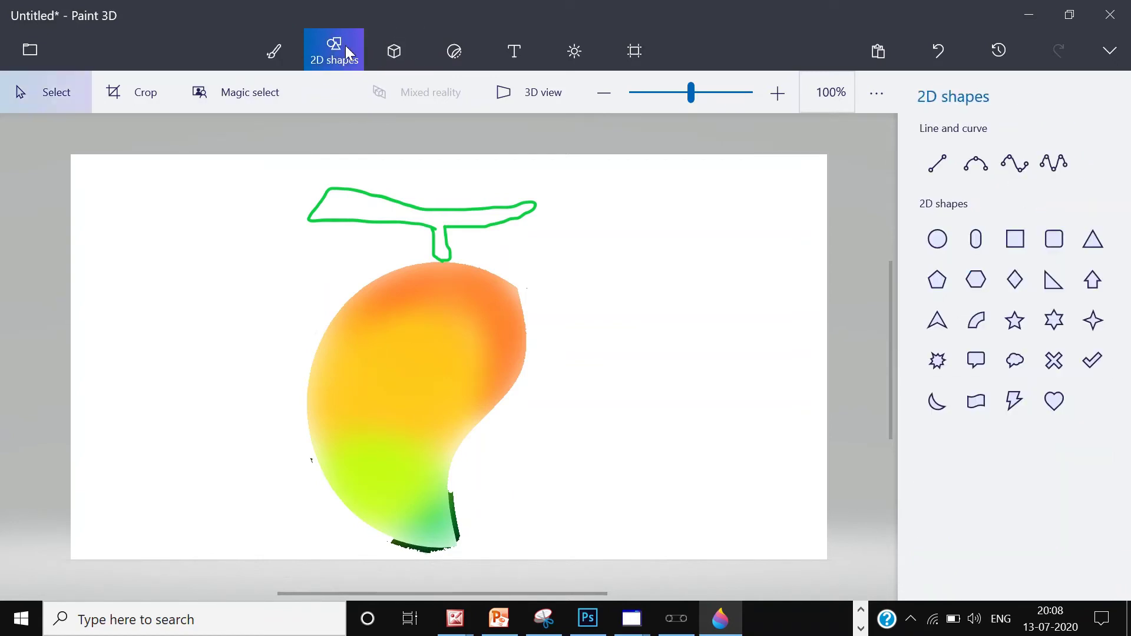
click(971, 167)
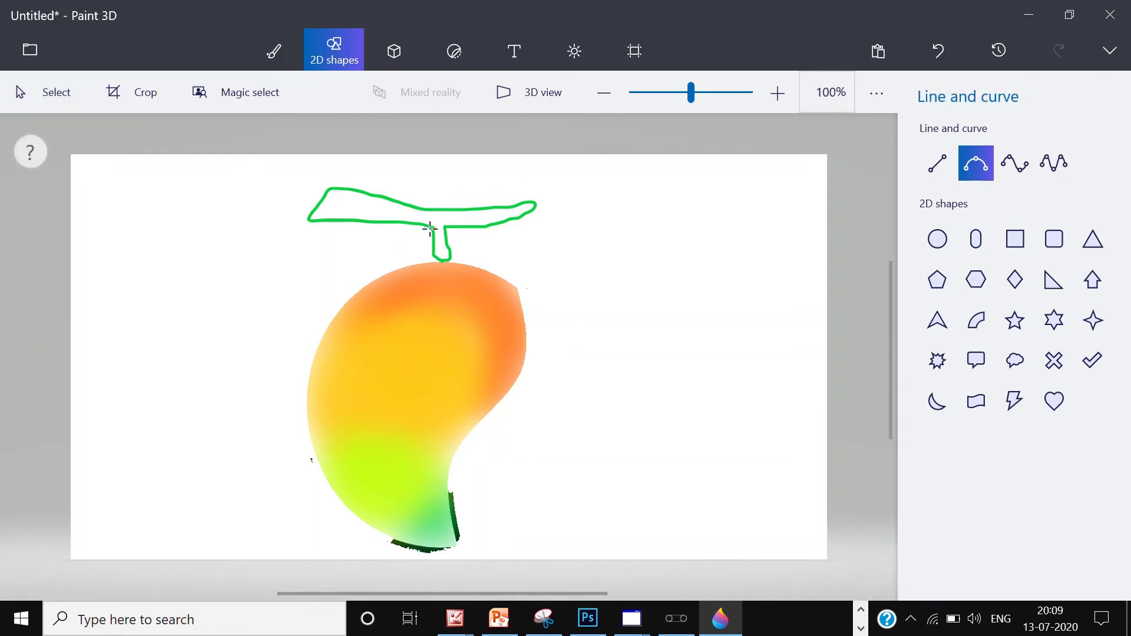
drag(429, 229, 223, 321)
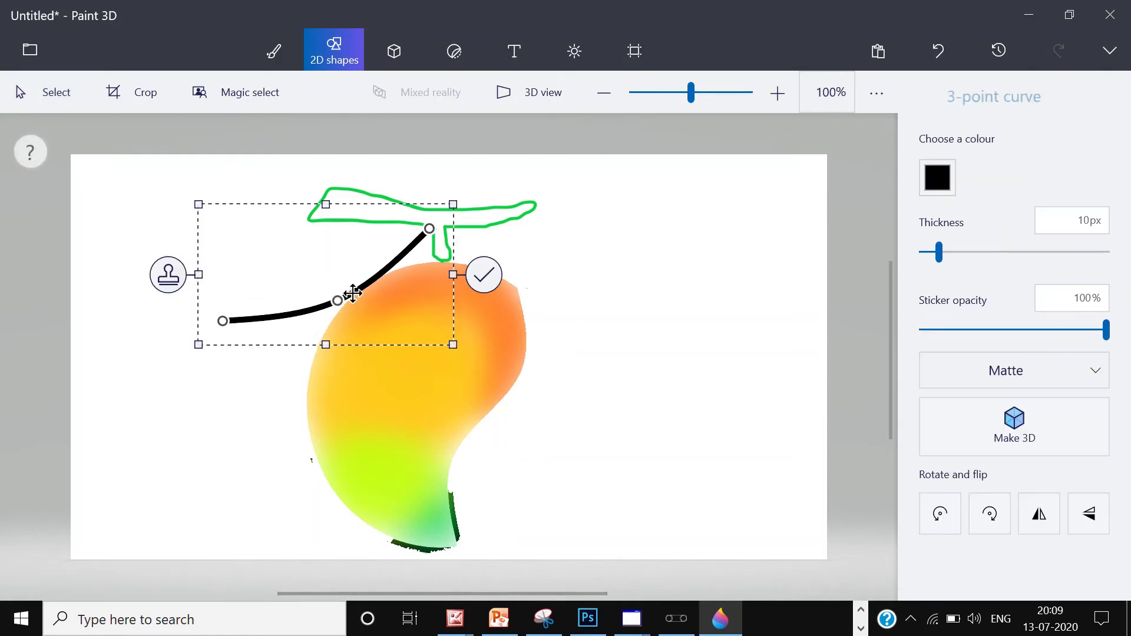
drag(338, 301, 258, 252)
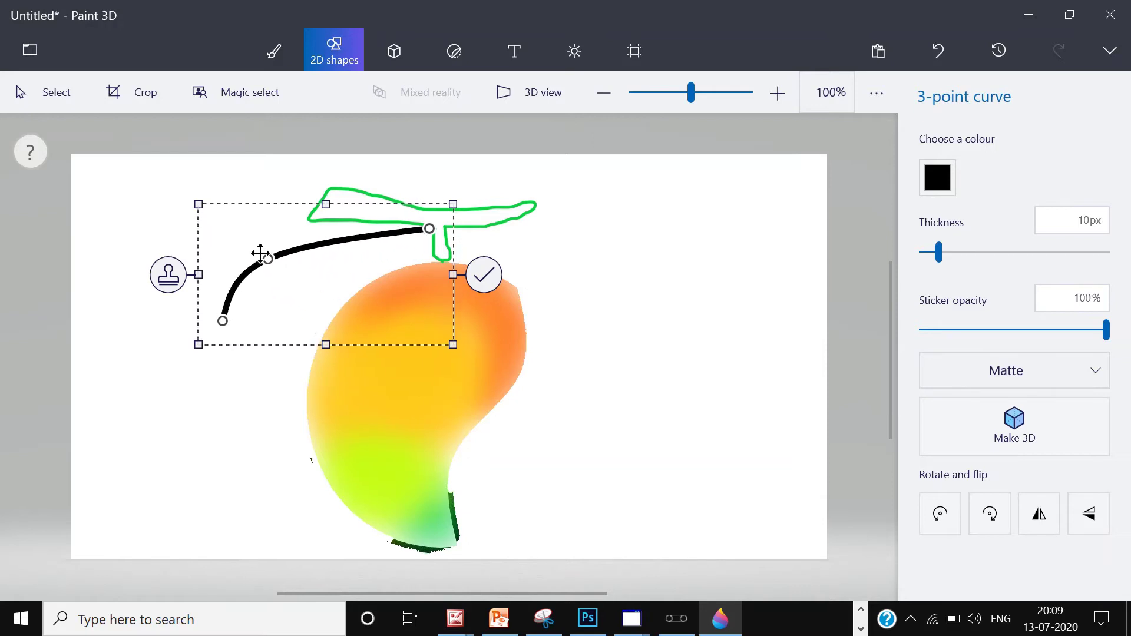
click(858, 264)
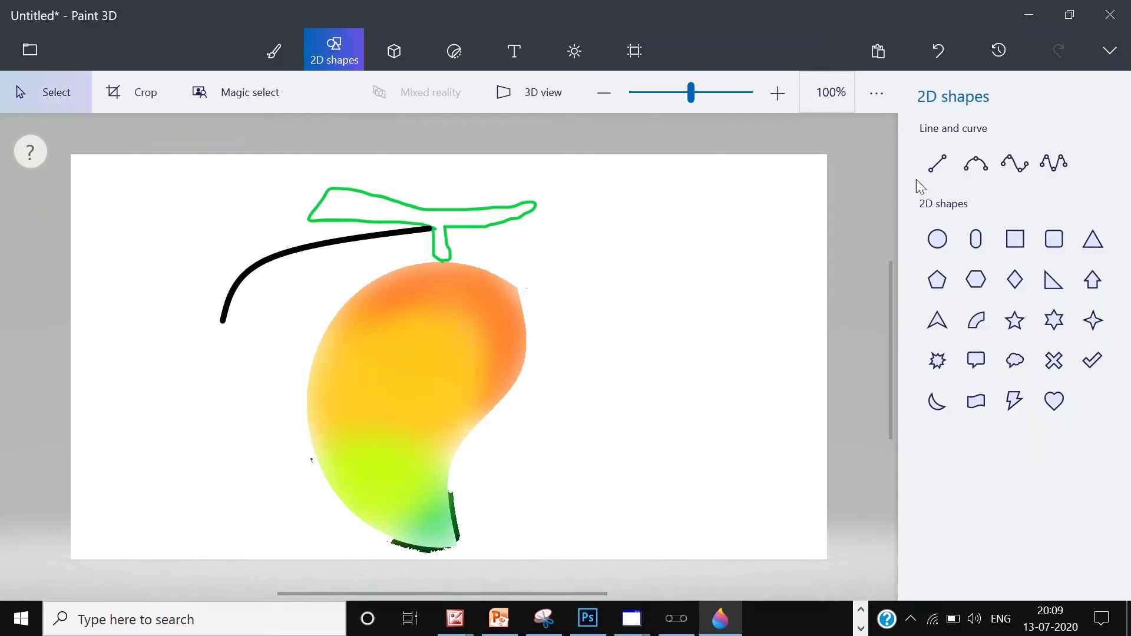
Close the leaf with a second black 10px three-point curve along its lower edge, joining both ends of the upper edge
click(976, 162)
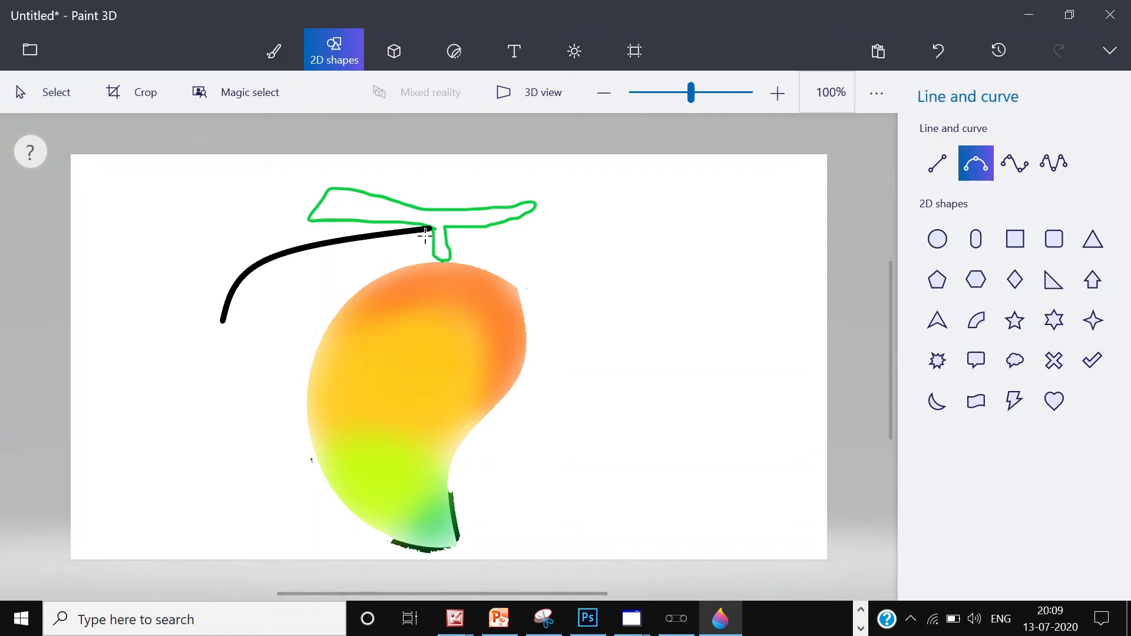
drag(431, 228, 317, 298)
drag(245, 321, 223, 323)
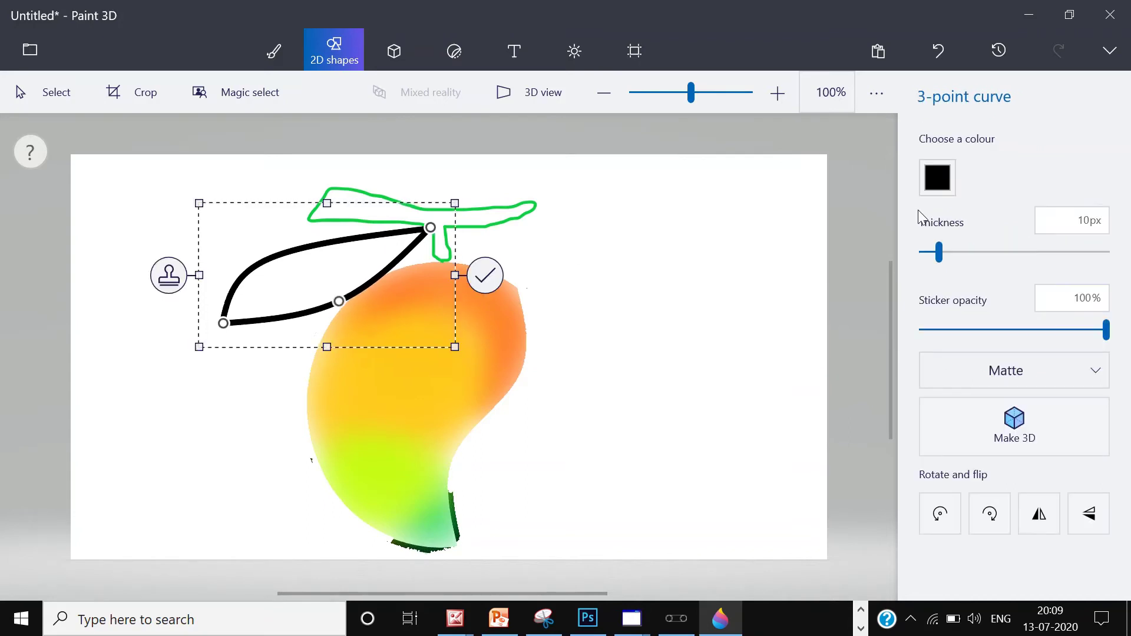
click(874, 221)
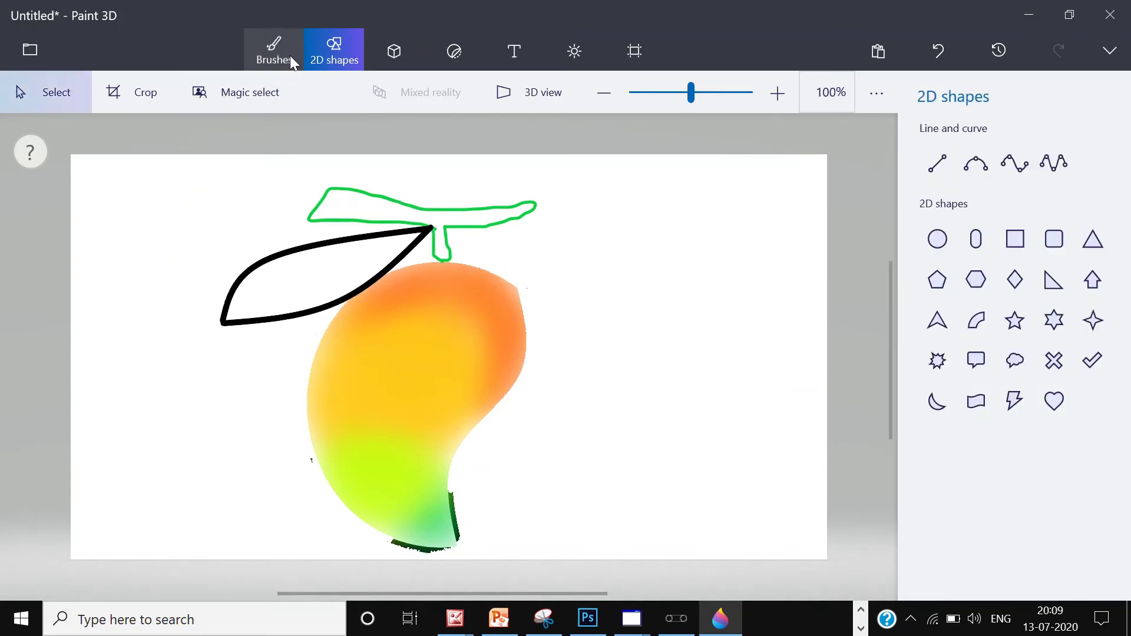
Spray lime over the stem and both ends of the branch at 122px thickness
click(289, 56)
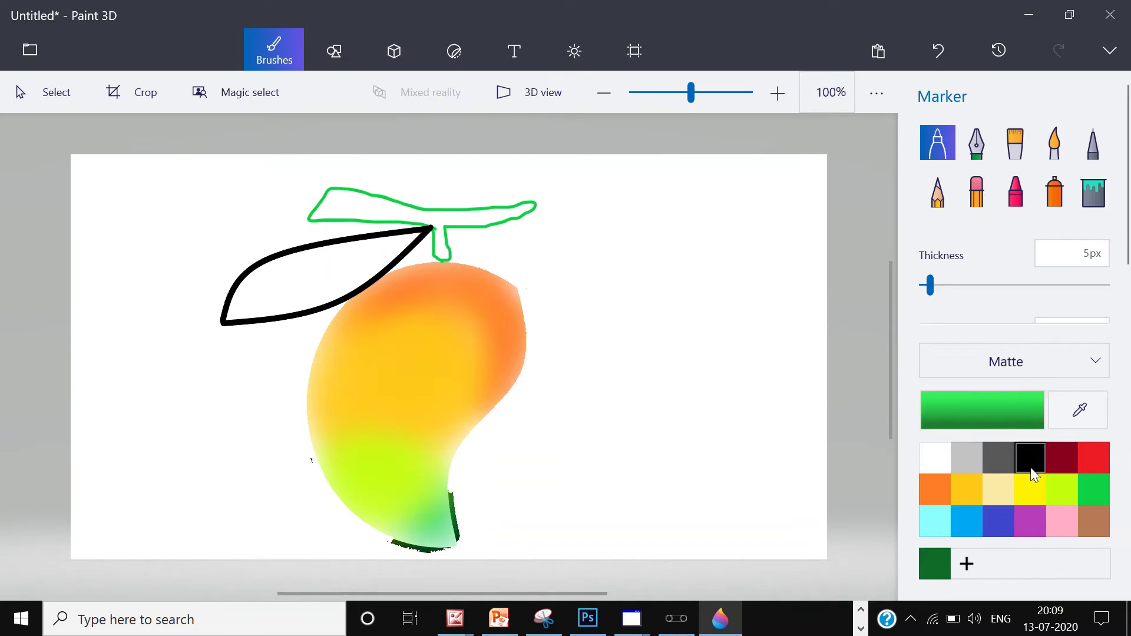
click(1063, 498)
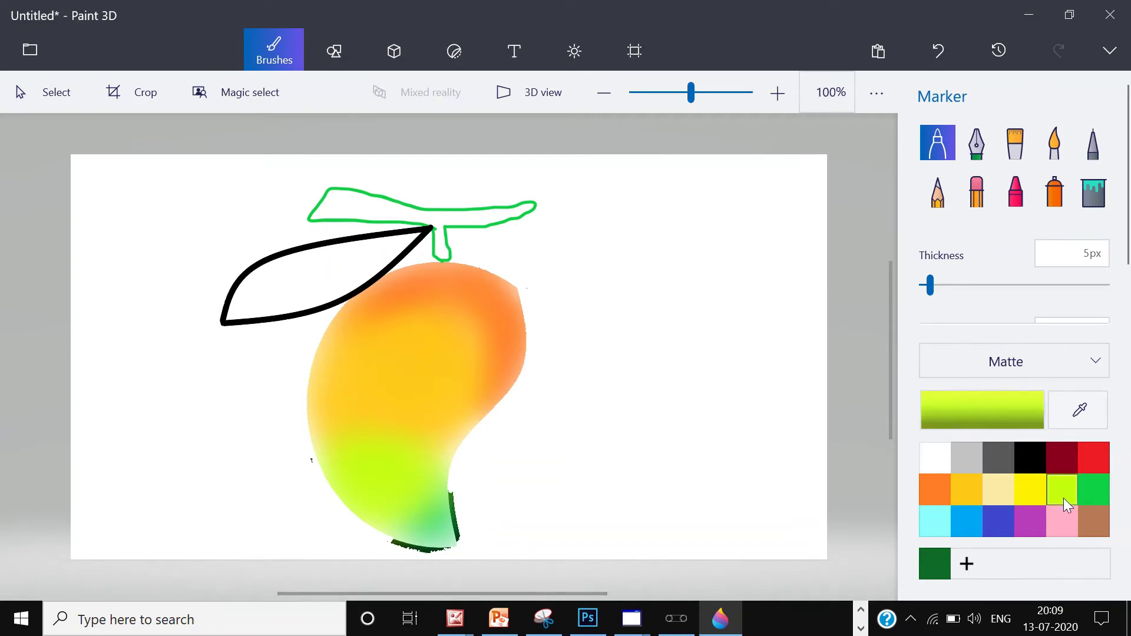
click(1052, 194)
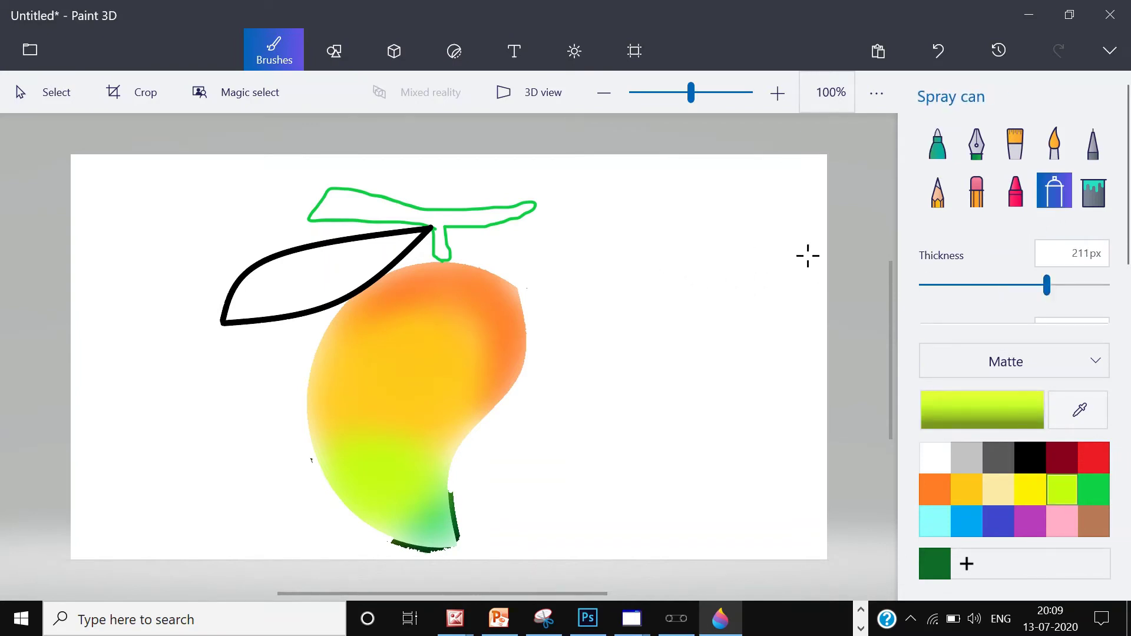
click(988, 285)
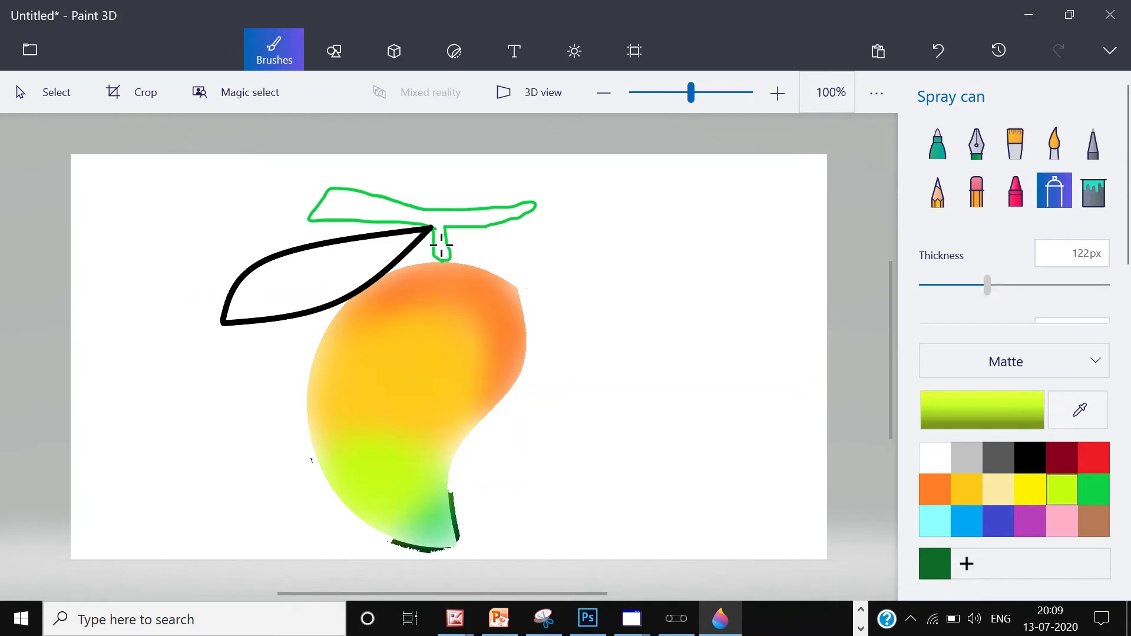
drag(440, 242, 509, 210)
drag(396, 208, 333, 198)
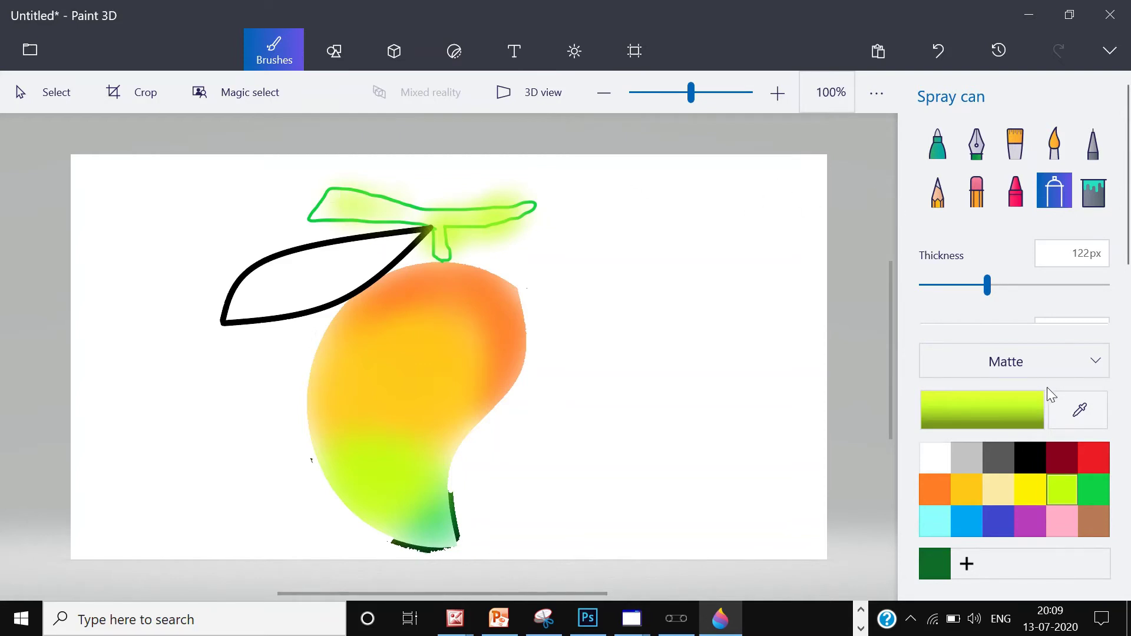
Fill all parts of the branch and stem outline with green, including the stem's bottom and the branch's right tip
click(1106, 197)
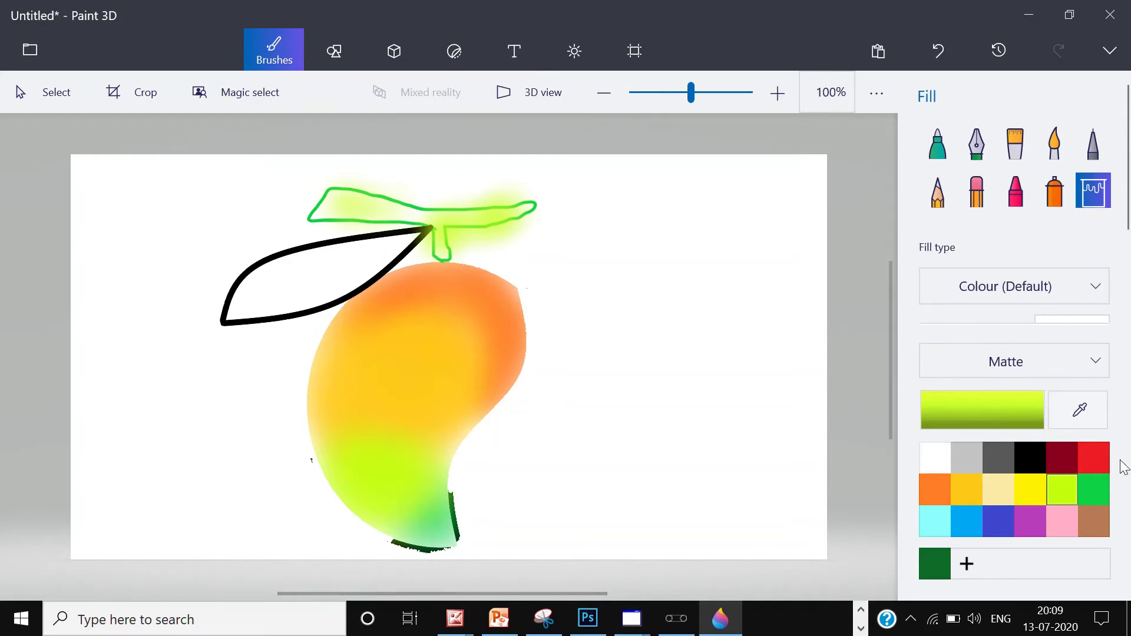
click(1095, 479)
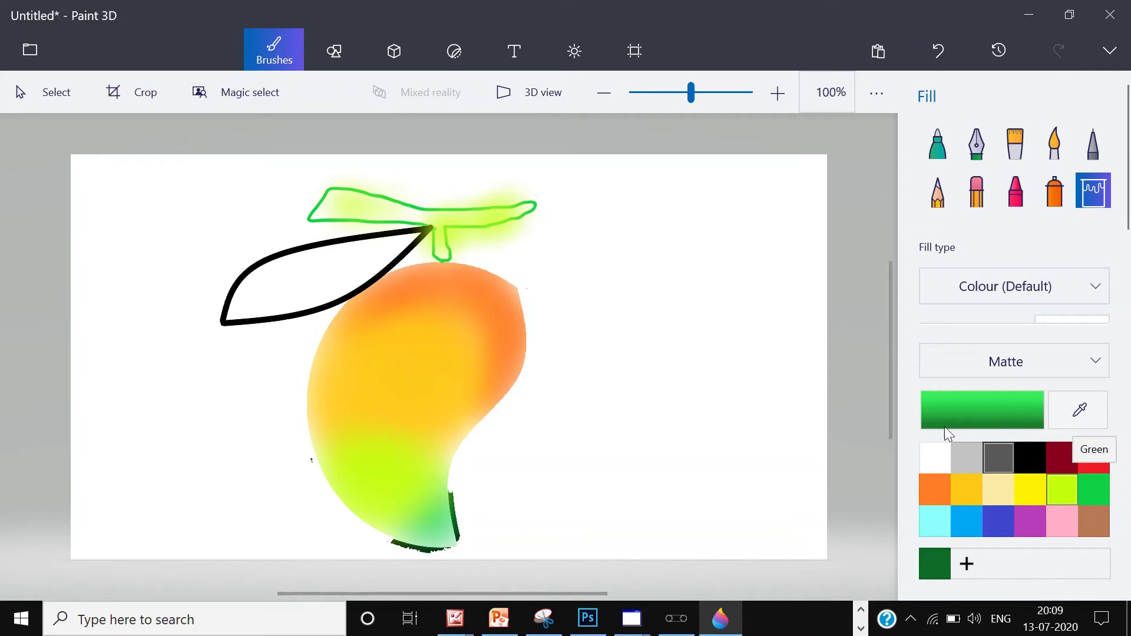
click(481, 218)
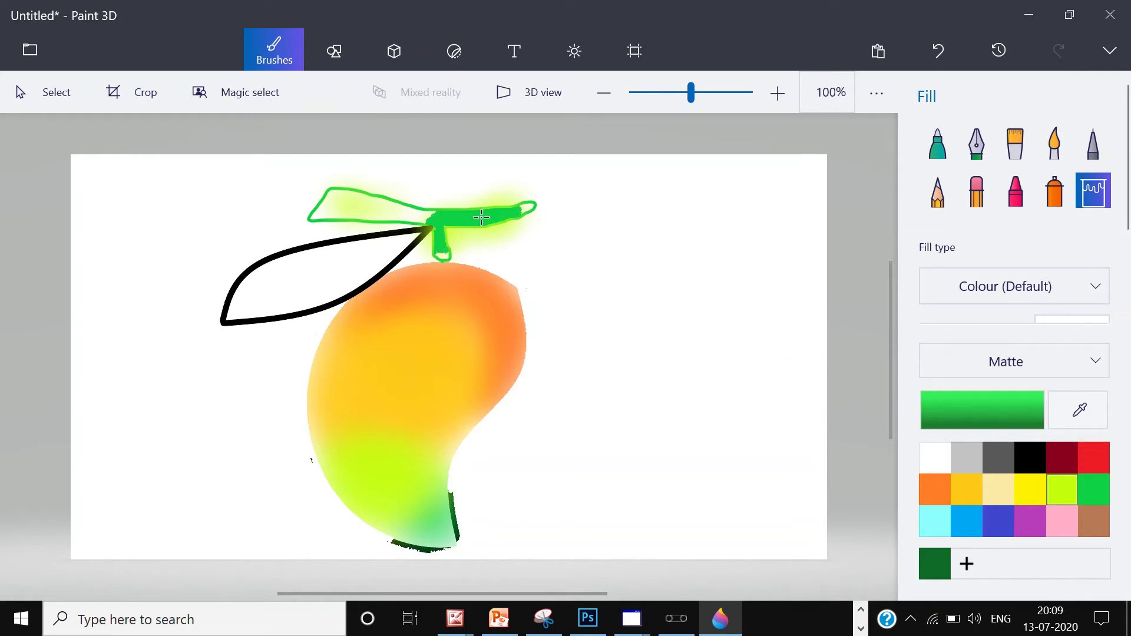
click(378, 208)
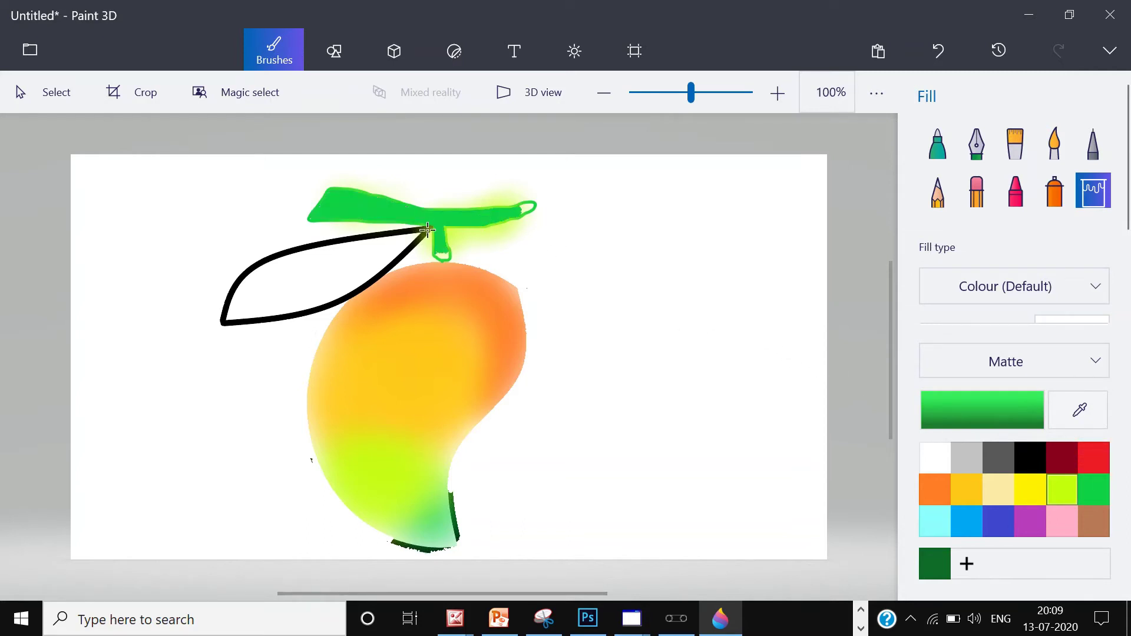
click(442, 253)
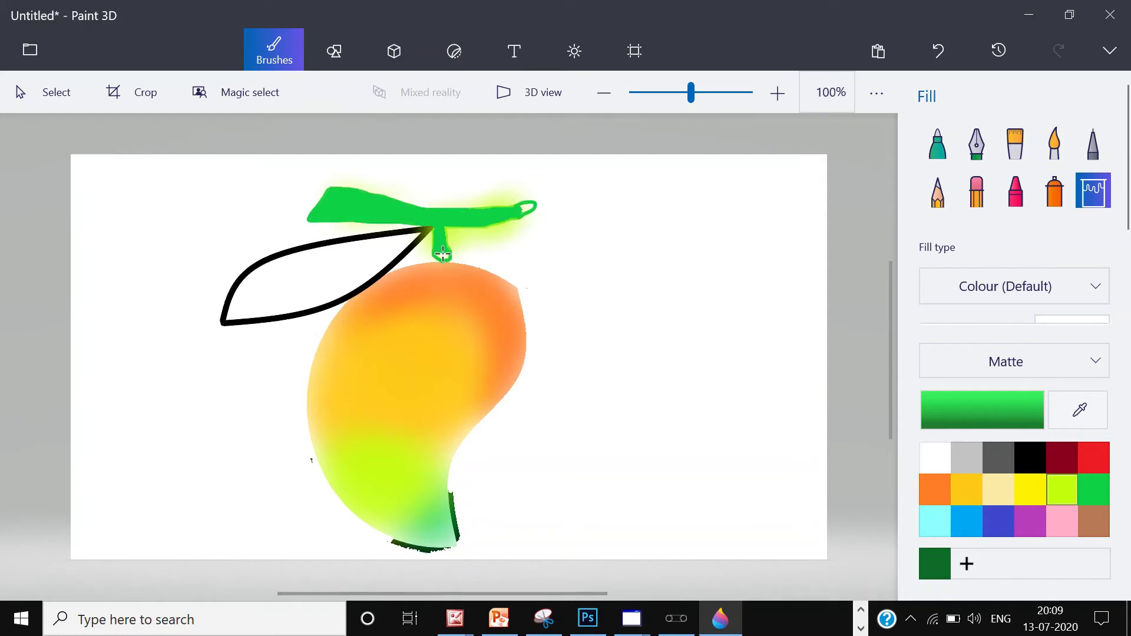
click(445, 254)
click(529, 207)
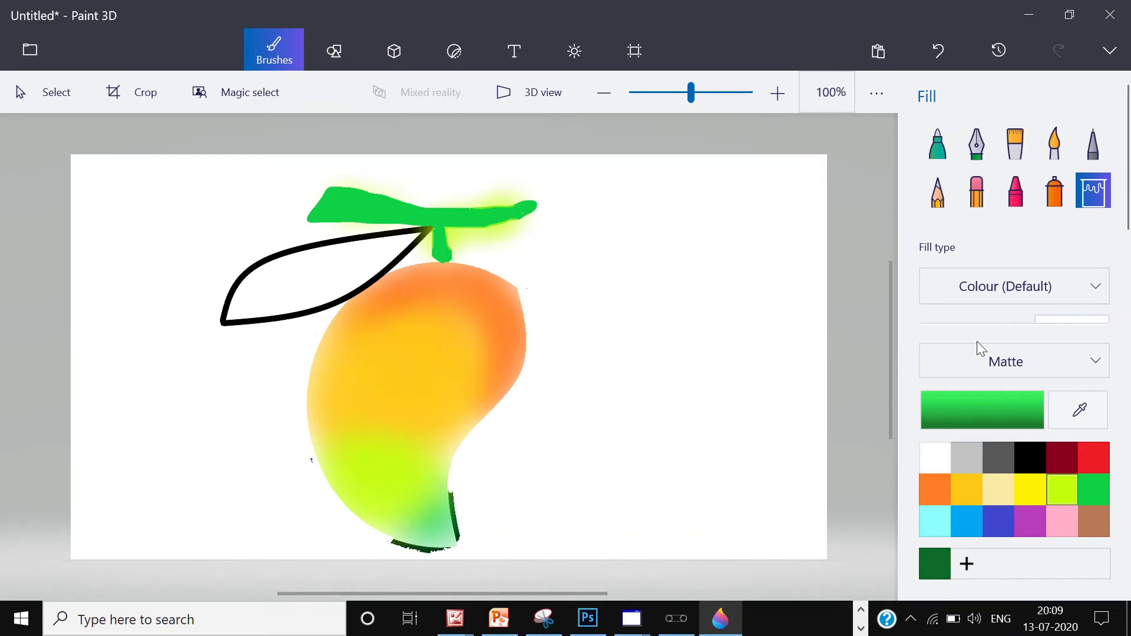
Spray a thin lime highlight along the middle of the green branch at 29px thickness
click(1055, 189)
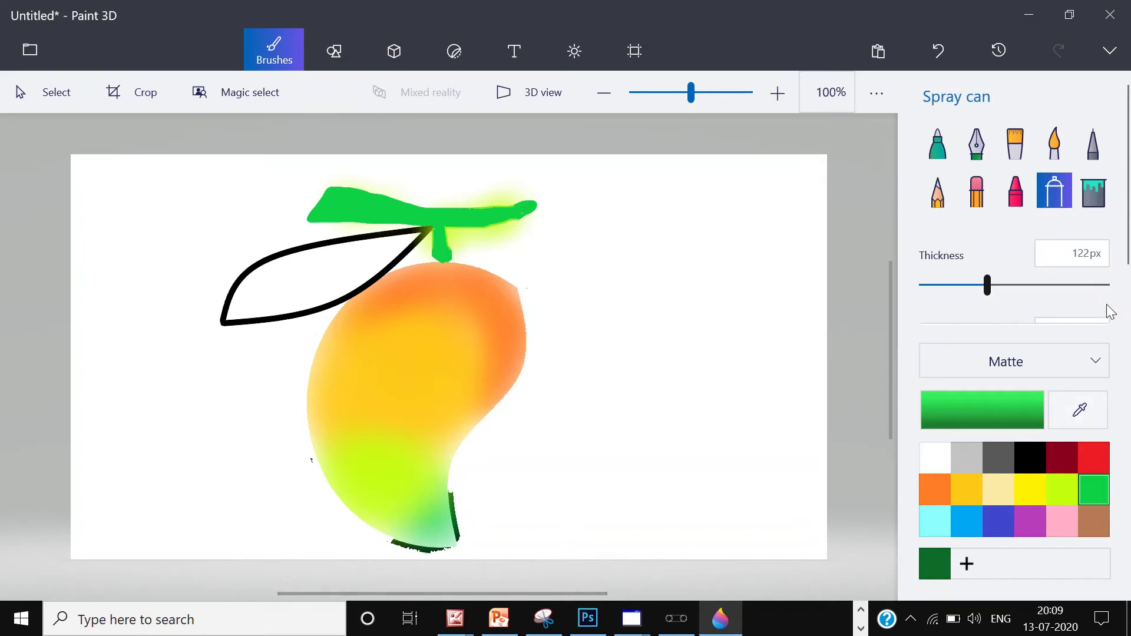
click(1057, 487)
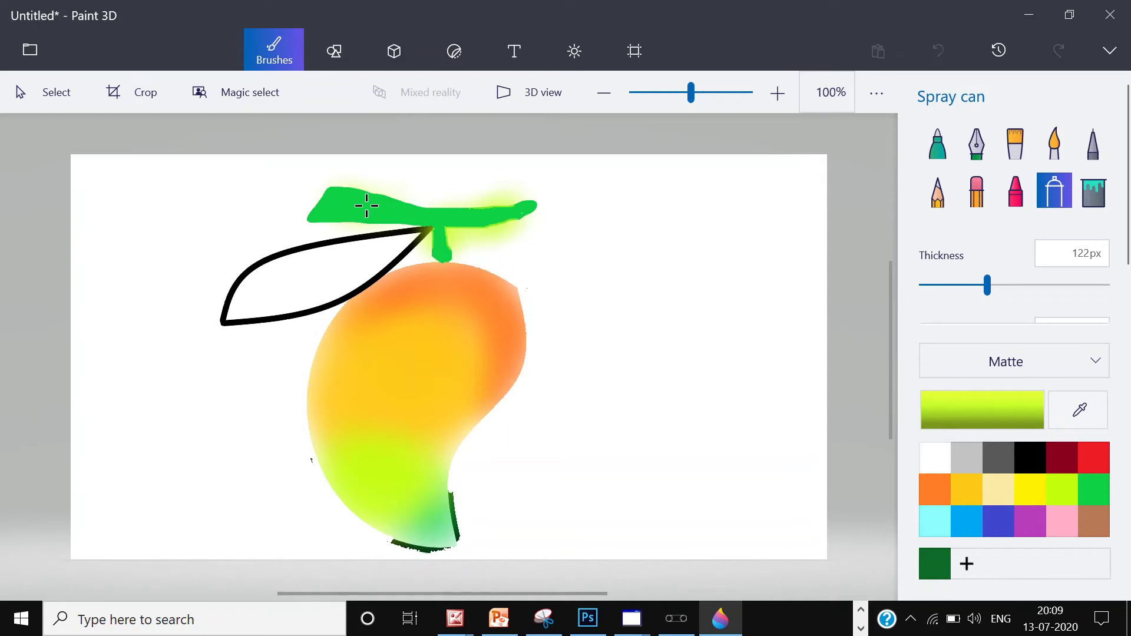
drag(987, 286, 925, 286)
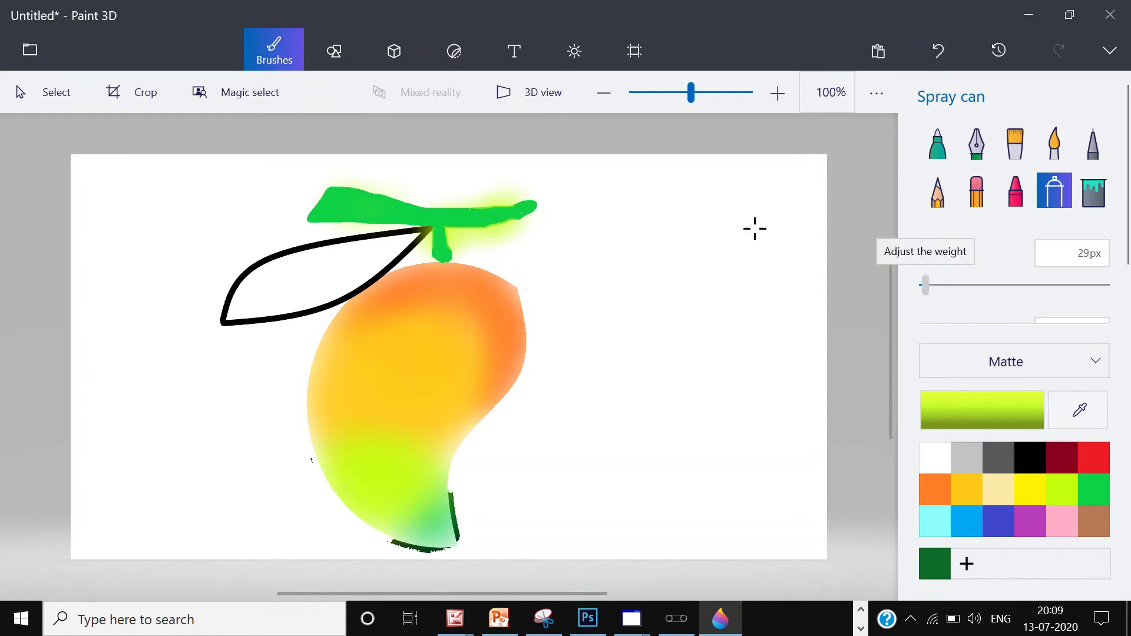
mouse_move(373, 202)
mouse_down()
mouse_move(328, 201)
mouse_move(451, 218)
mouse_move(514, 210)
mouse_move(418, 219)
mouse_move(343, 200)
mouse_up()
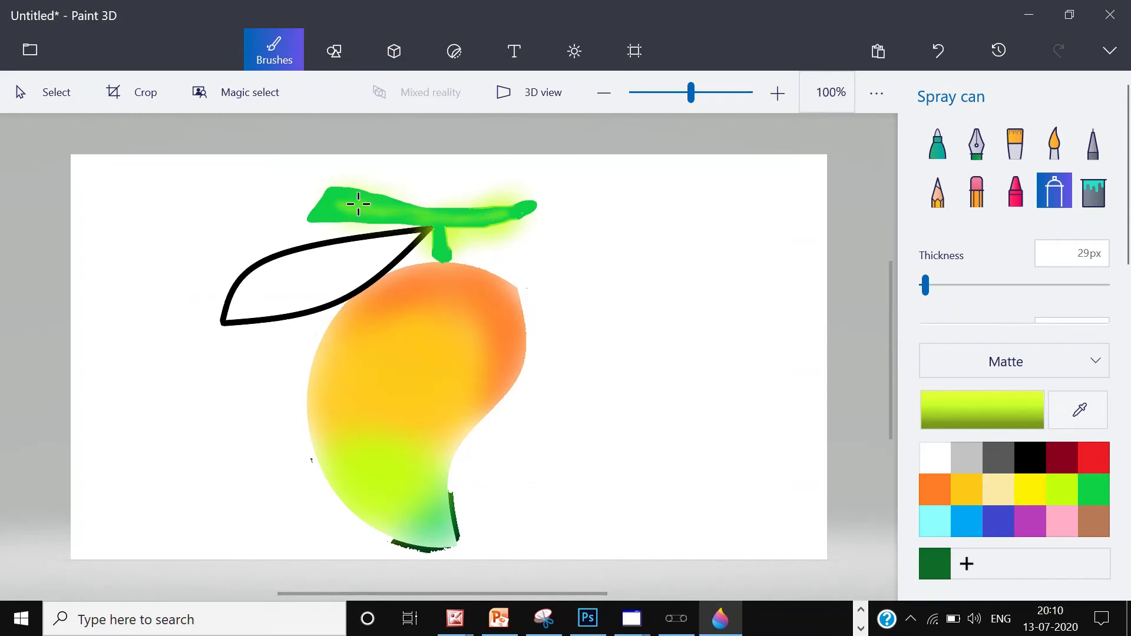
Erase three small gaps in the leaf outline with the 25px eraser, two on the upper edge and one on the lower
click(992, 193)
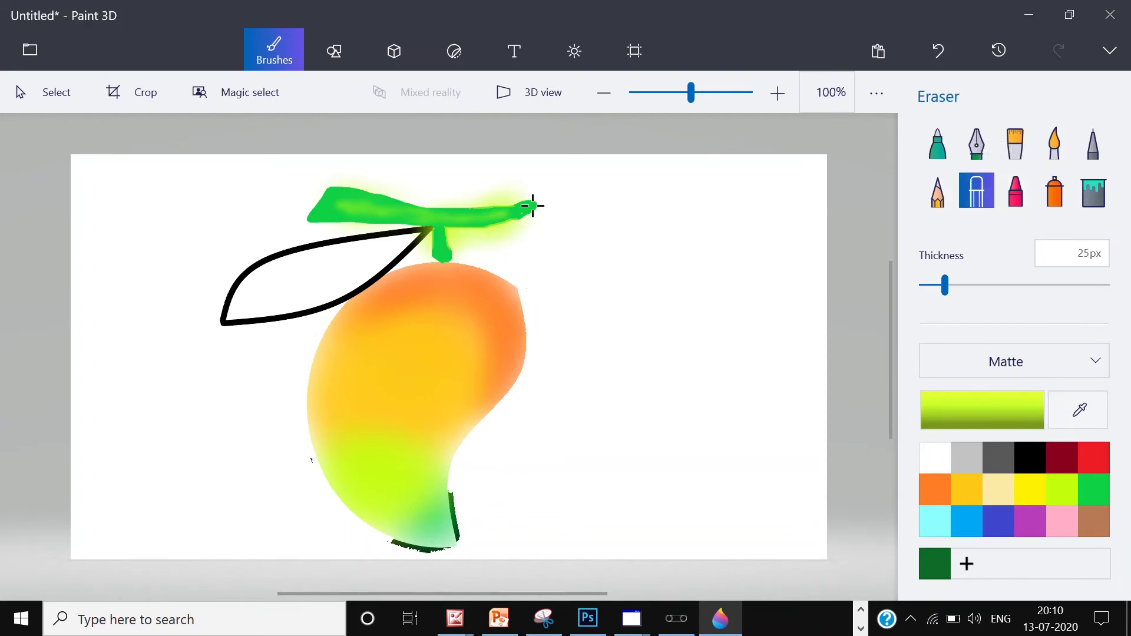
drag(310, 238, 316, 245)
click(255, 267)
click(265, 320)
Draw small green notches with the 5px marker to bridge the three gaps in the leaf outline
click(935, 151)
click(1097, 481)
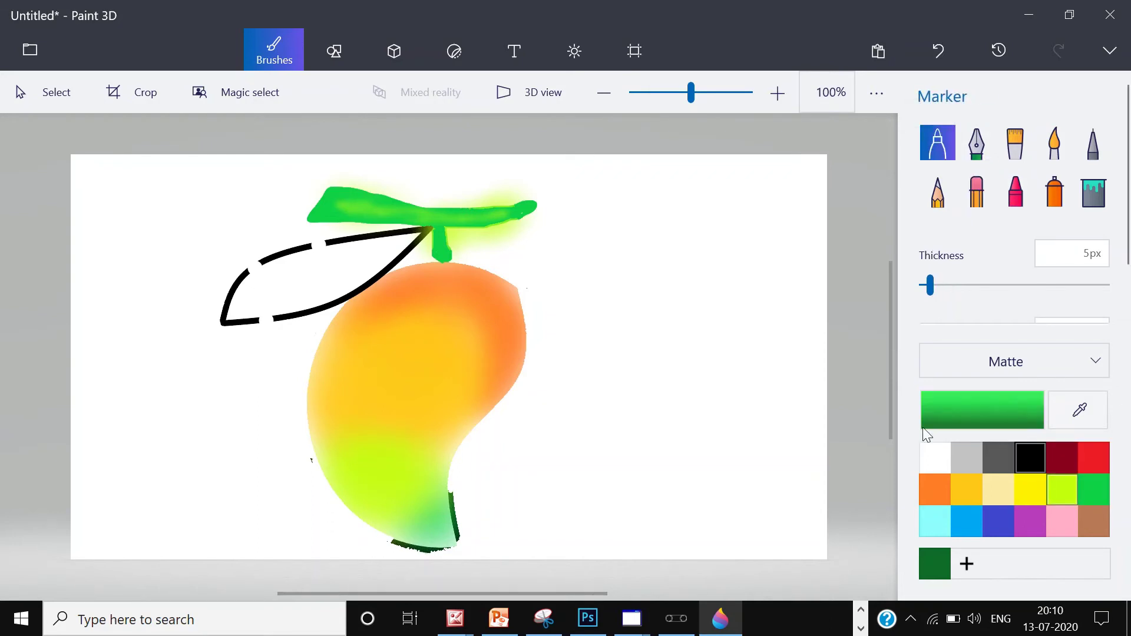
mouse_move(242, 270)
mouse_down()
mouse_move(253, 285)
mouse_move(263, 262)
mouse_move(325, 242)
mouse_up()
mouse_move(274, 320)
mouse_down()
mouse_move(267, 308)
mouse_move(254, 323)
mouse_up()
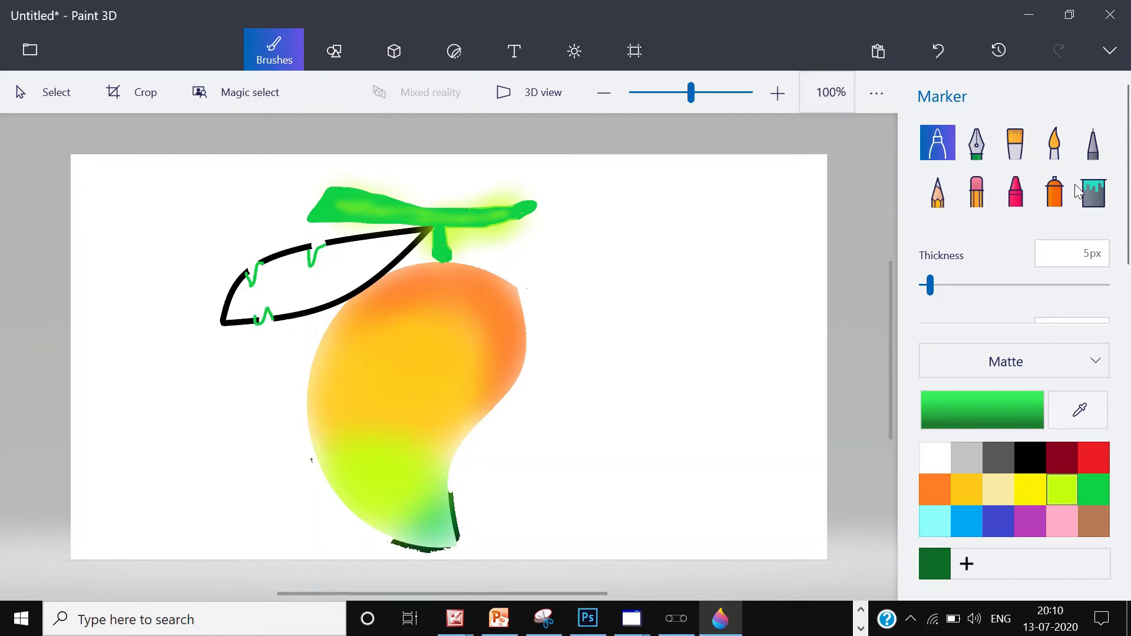
Fill every black segment of the leaf outline and the leaf's interior with green
click(1094, 190)
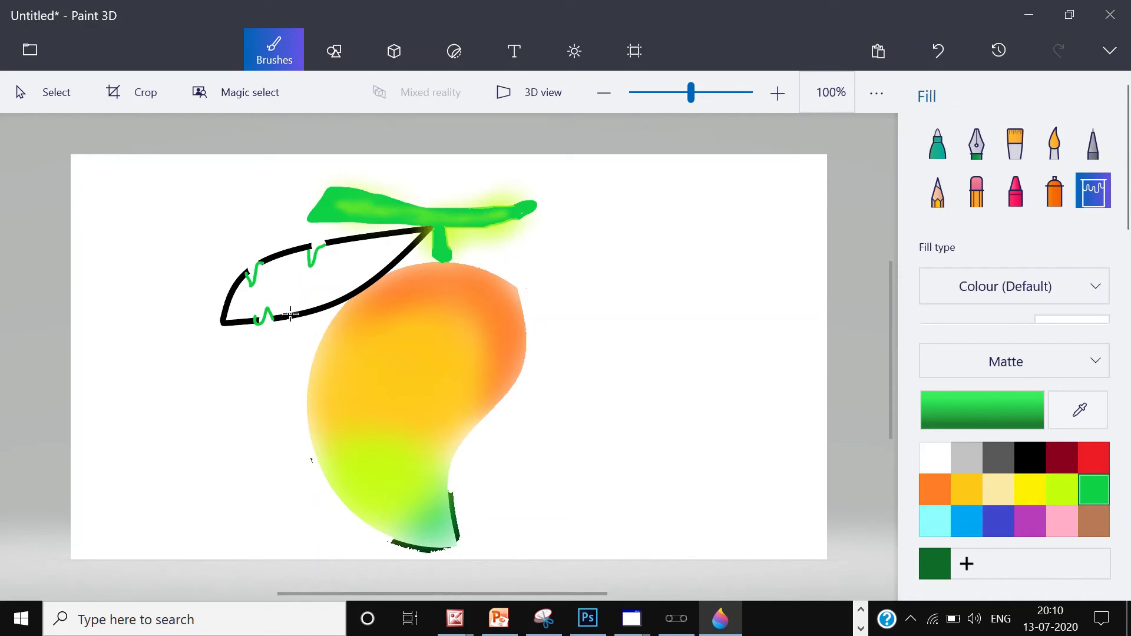
click(291, 317)
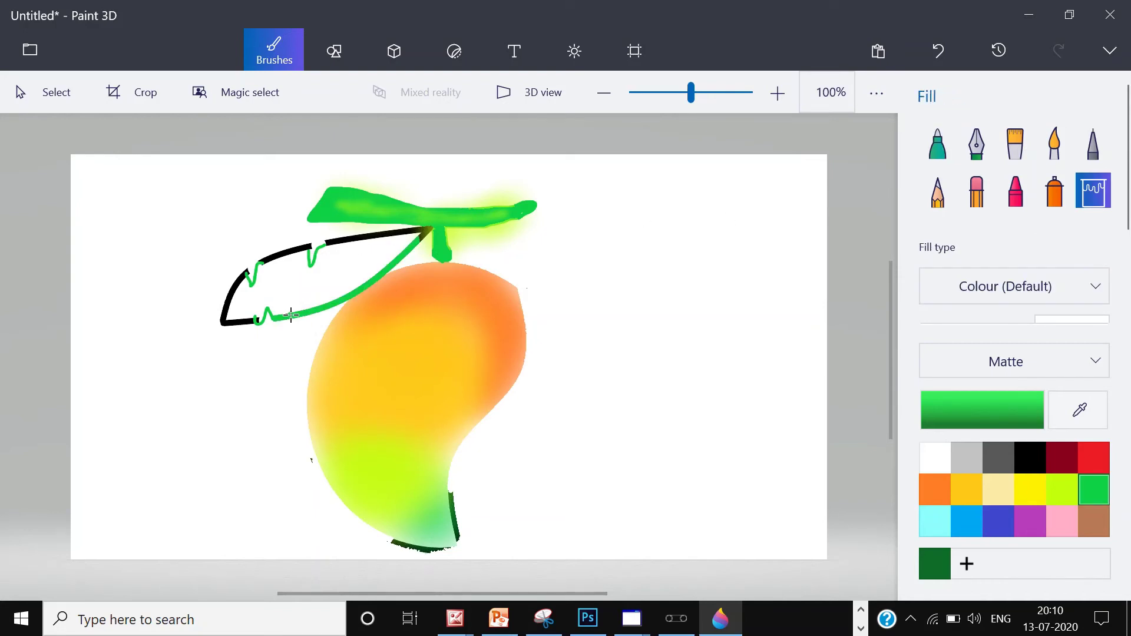
click(279, 255)
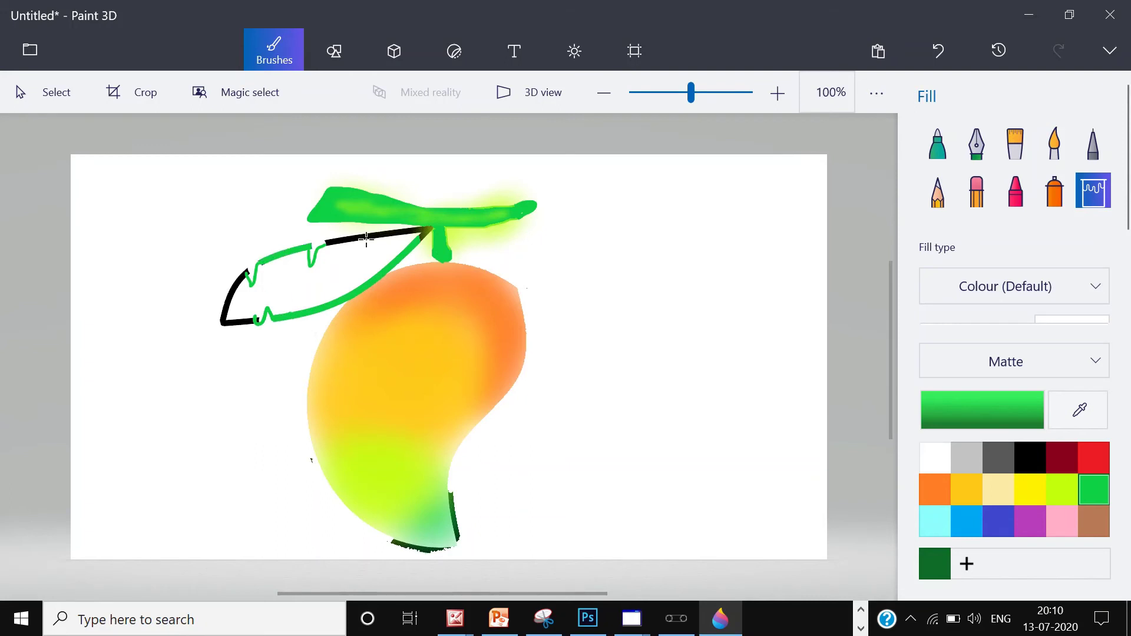
click(393, 233)
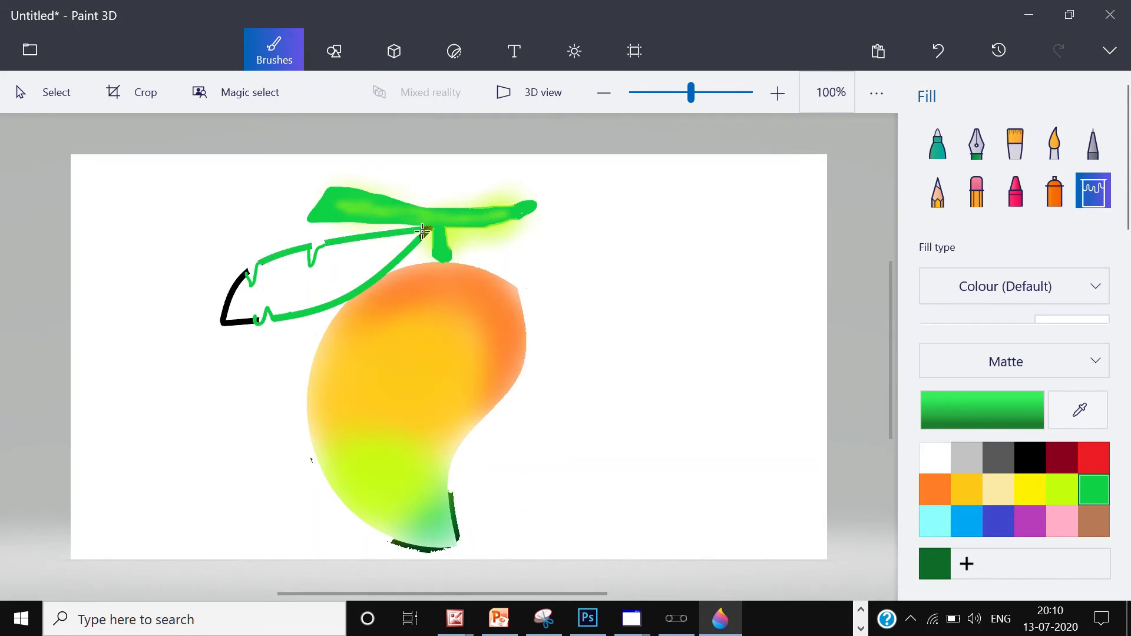
click(226, 321)
click(291, 297)
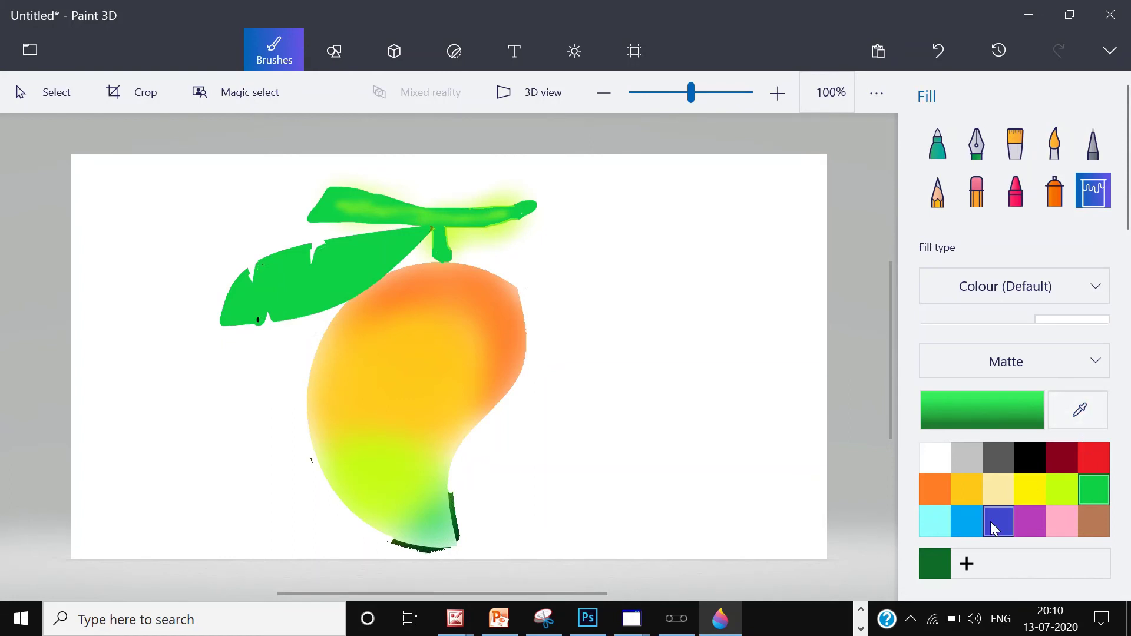
Change the custom dark green to black (hex 000000) and fill the leaf with it
click(945, 575)
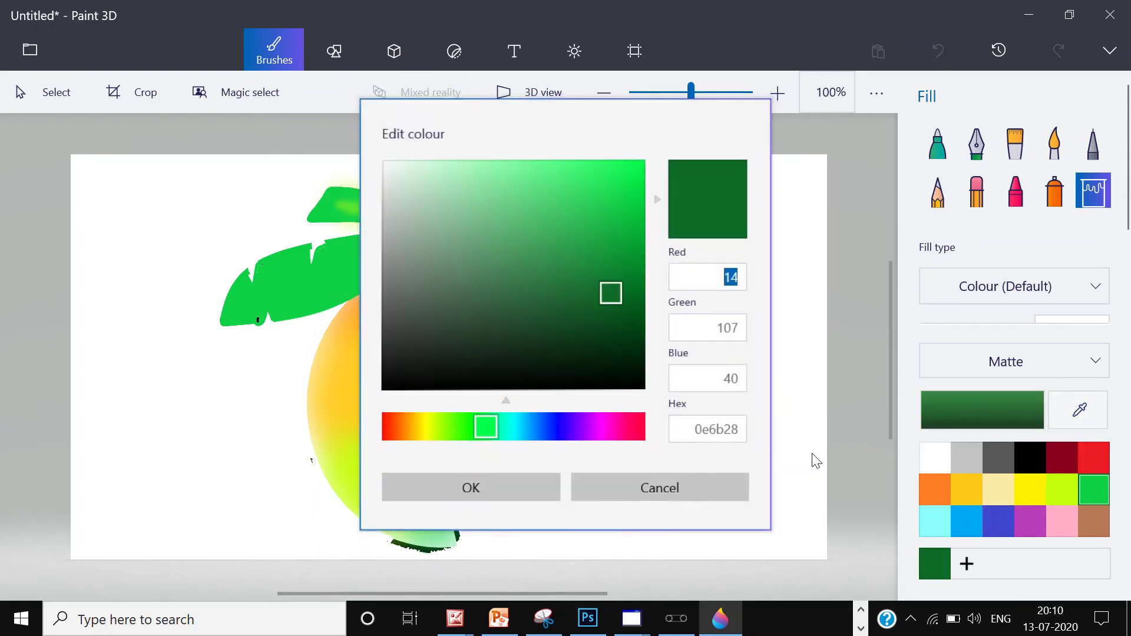
click(626, 184)
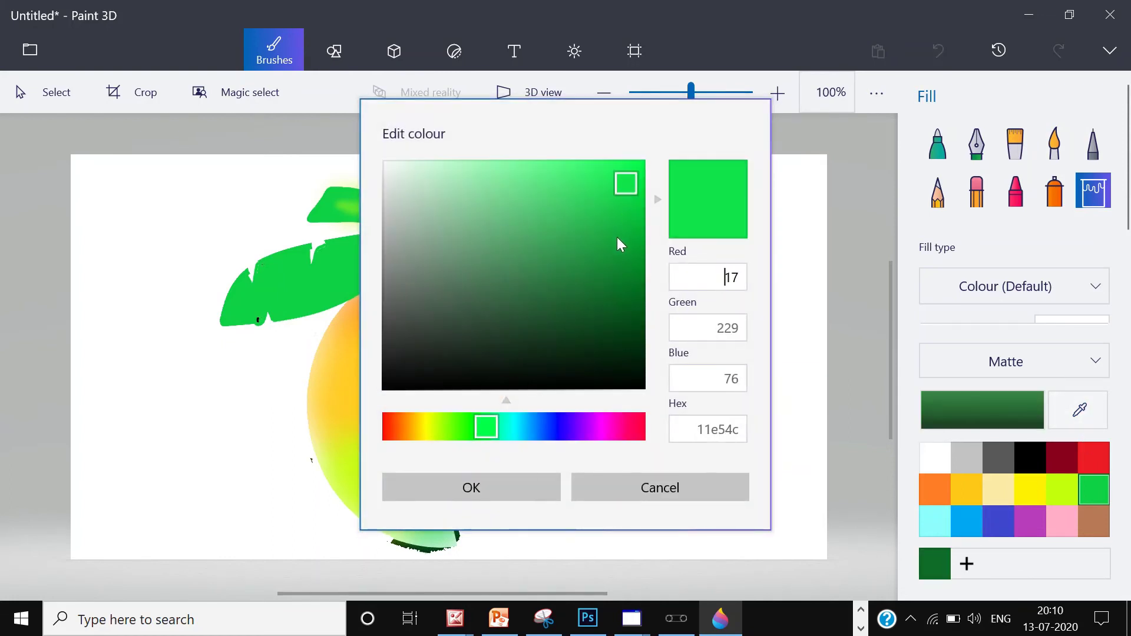
drag(617, 237, 496, 515)
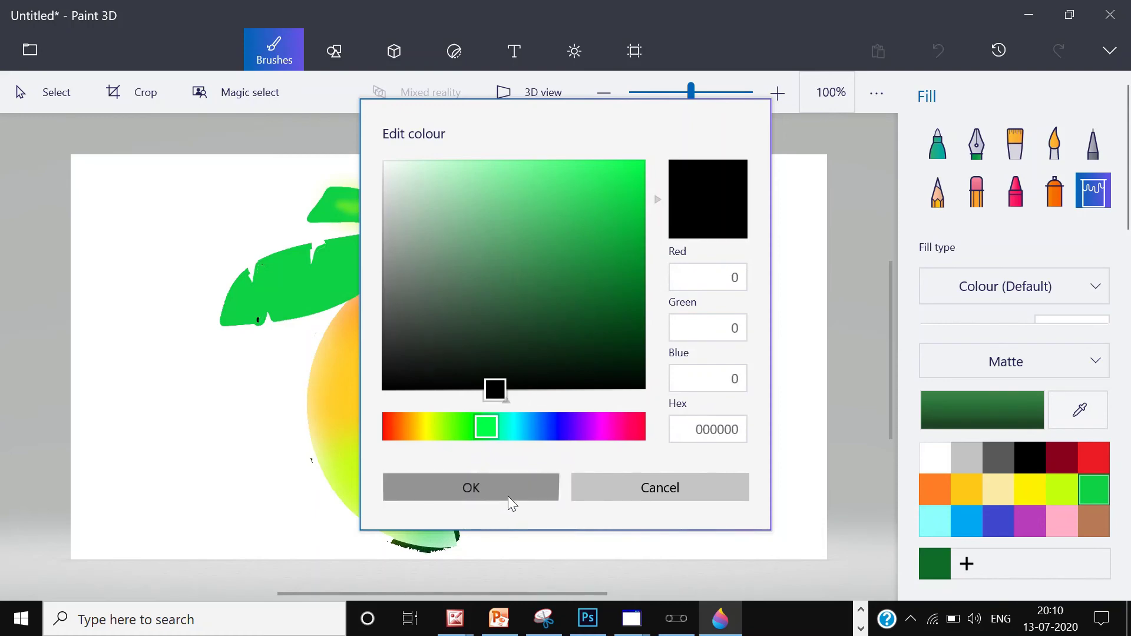
click(508, 496)
click(350, 260)
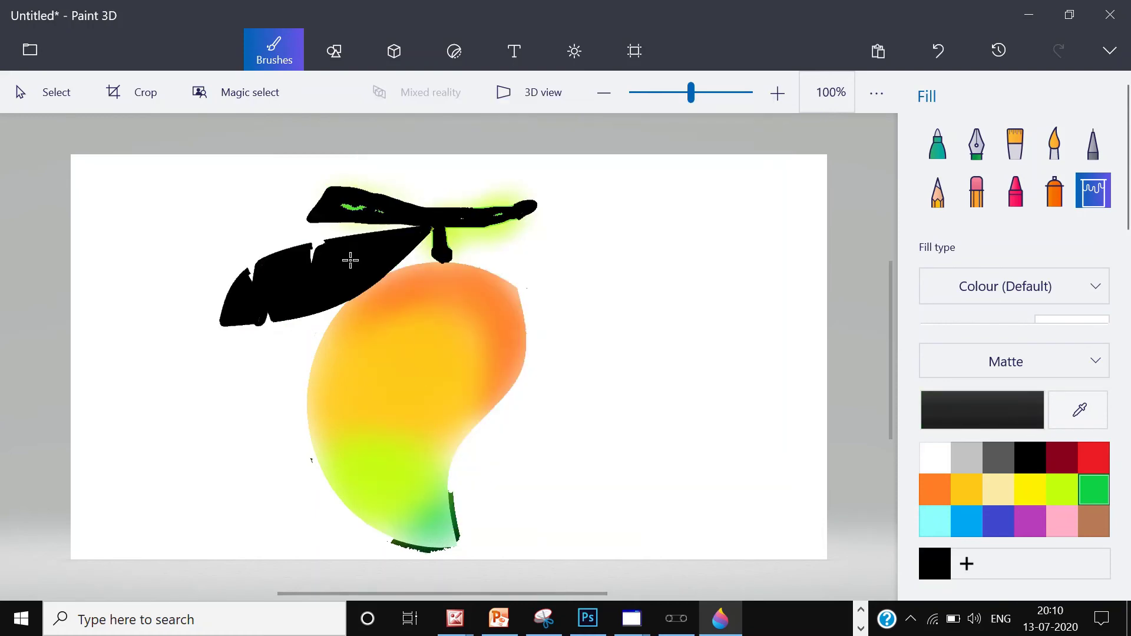
Mix a darker green, hex 26aa4b, from the palette green and fill the leaf and branch with it
click(1092, 491)
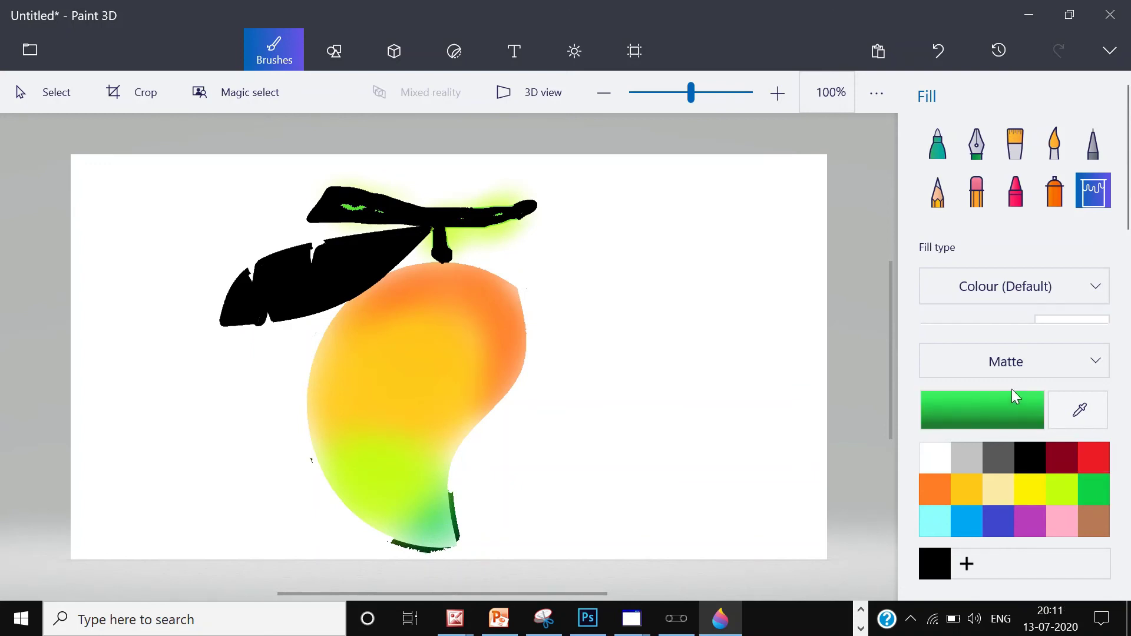
click(967, 422)
click(586, 235)
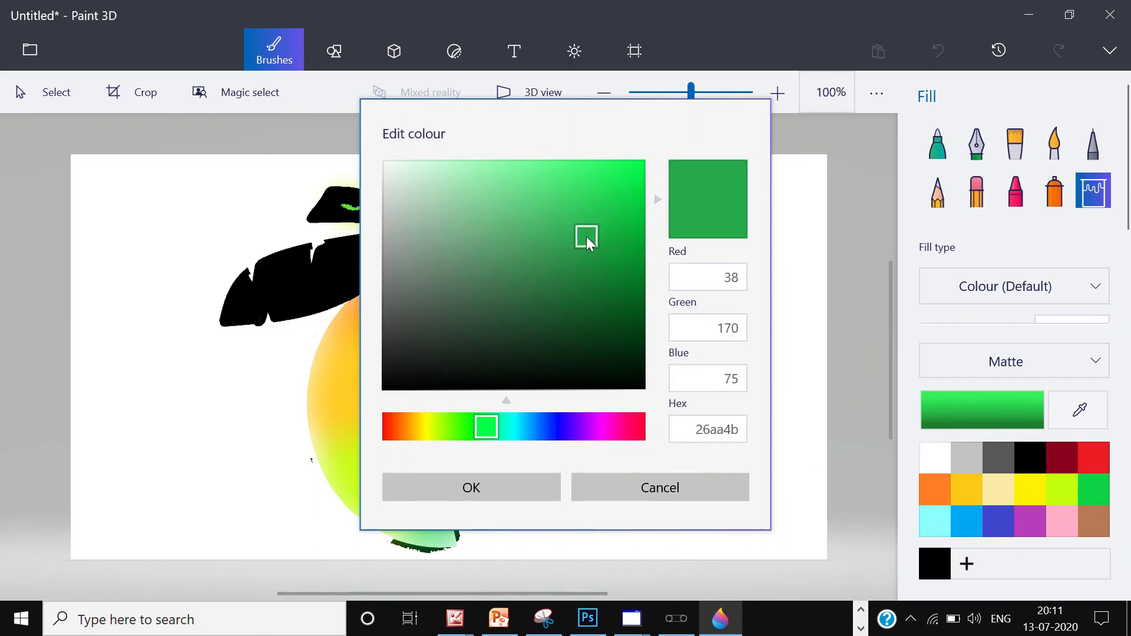
click(490, 492)
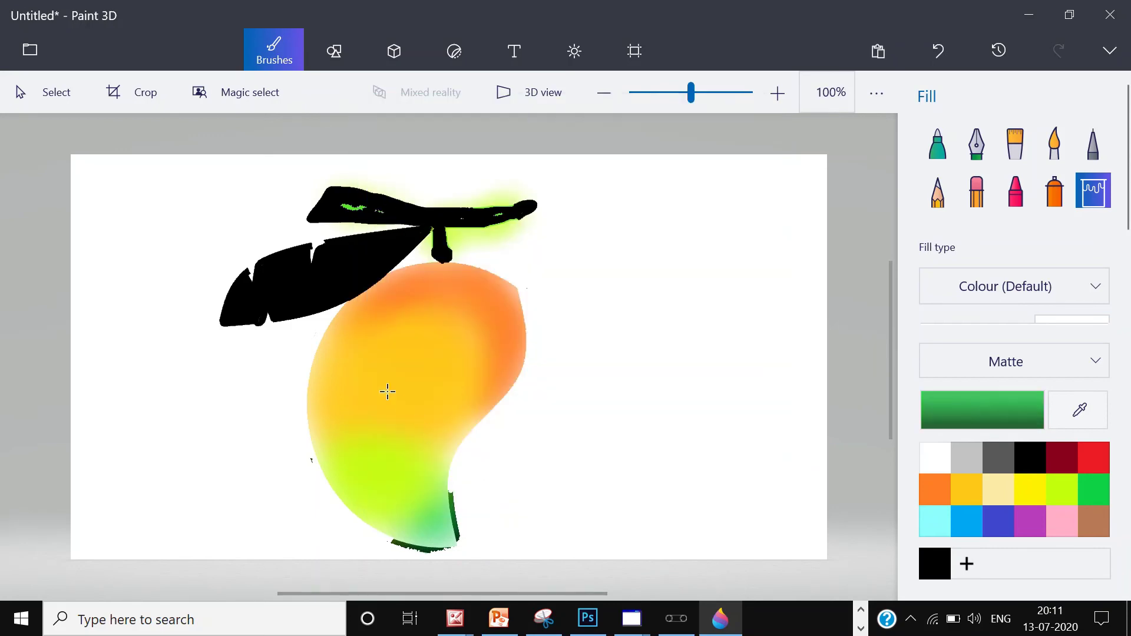
click(313, 281)
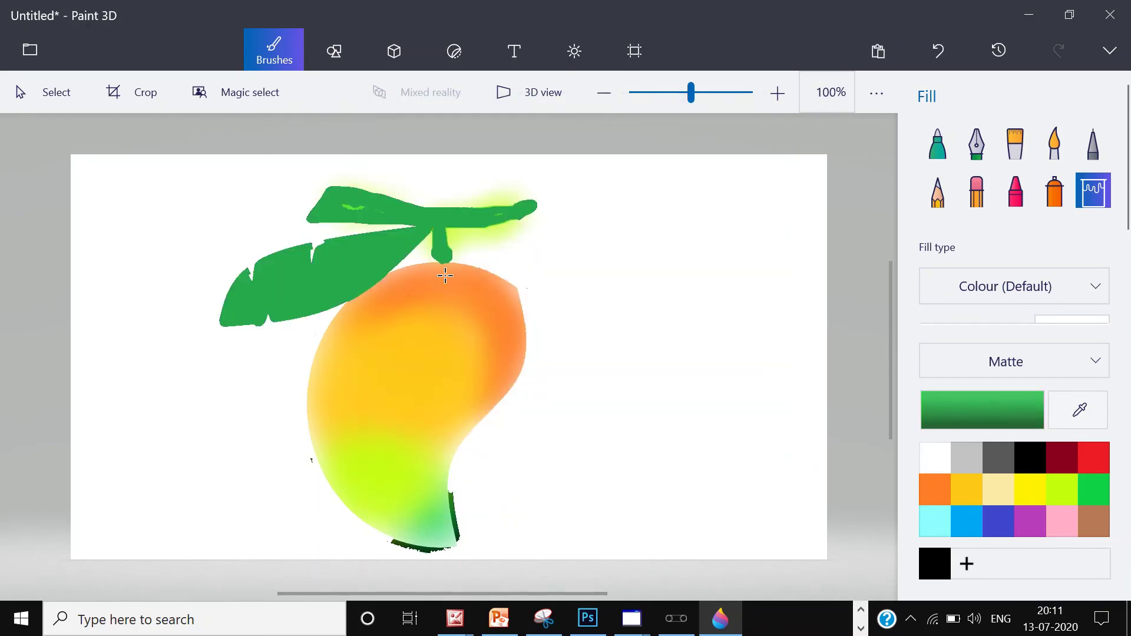
Spray lime highlights at 93px thickness along the middle of the leaf and on the thick end of the branch
click(1052, 482)
click(1055, 202)
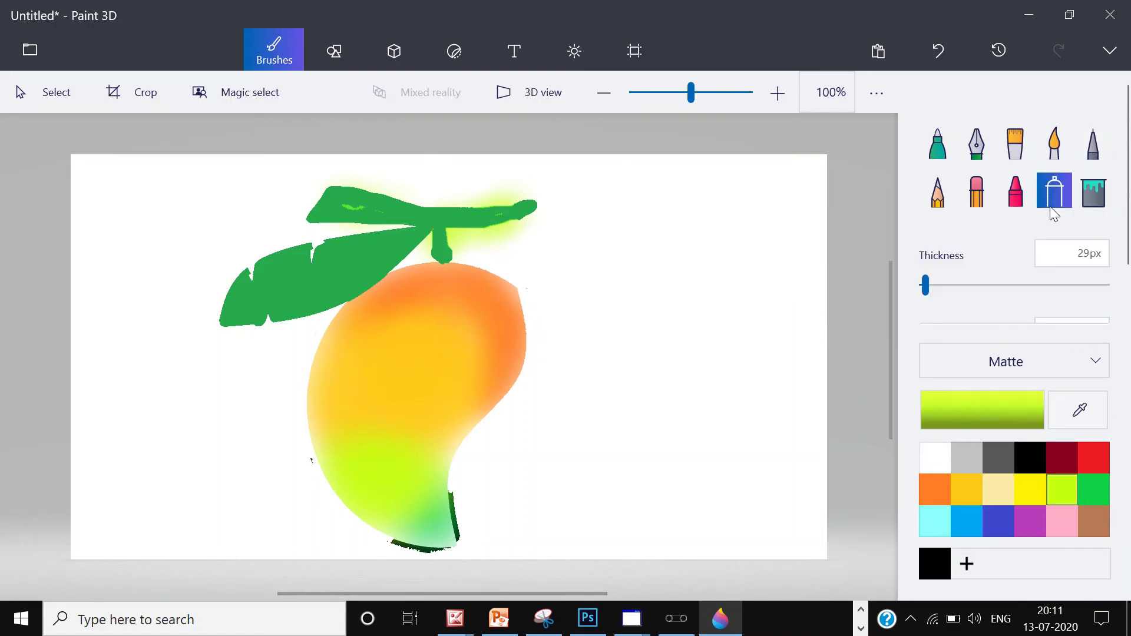
click(968, 286)
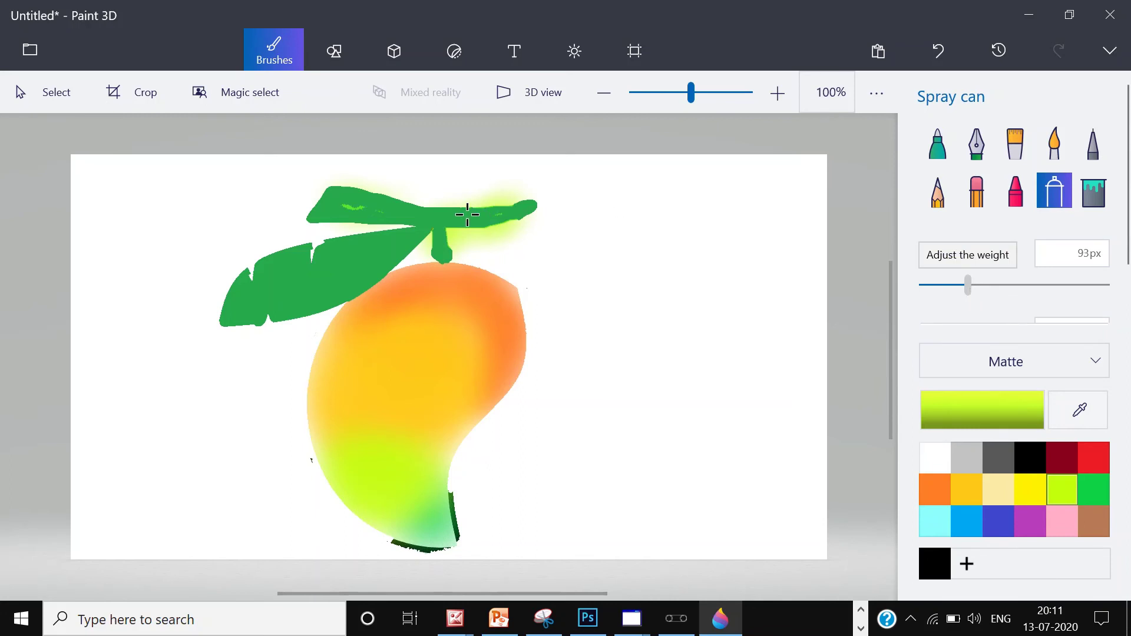
mouse_move(321, 273)
mouse_down()
mouse_move(244, 305)
mouse_move(321, 256)
mouse_move(361, 255)
mouse_move(290, 260)
mouse_move(240, 295)
mouse_up()
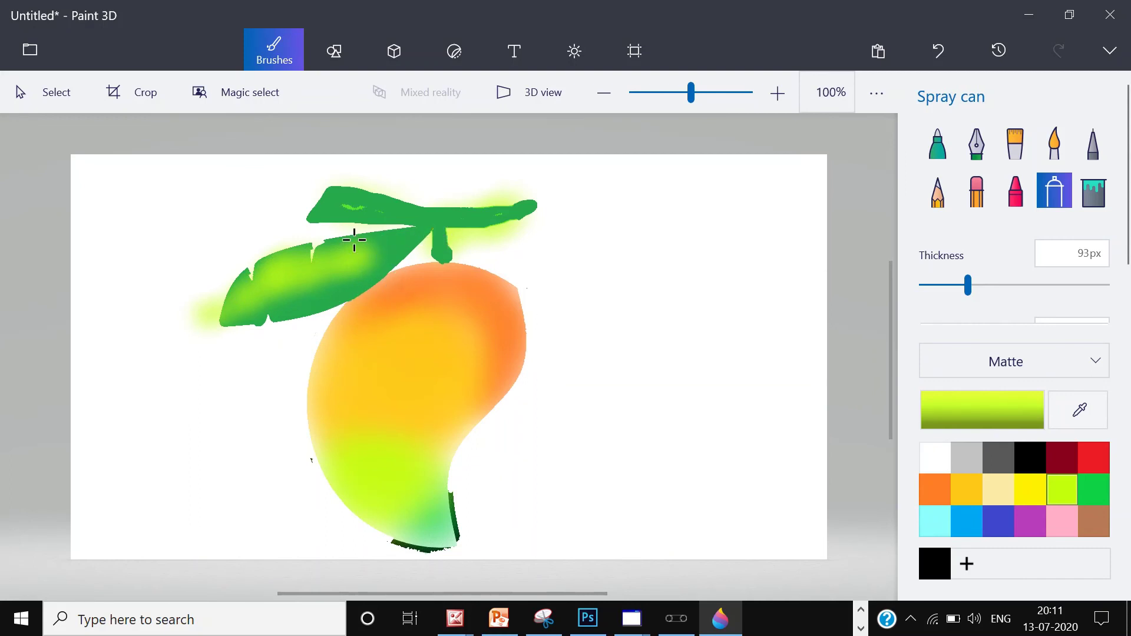
drag(352, 202, 376, 211)
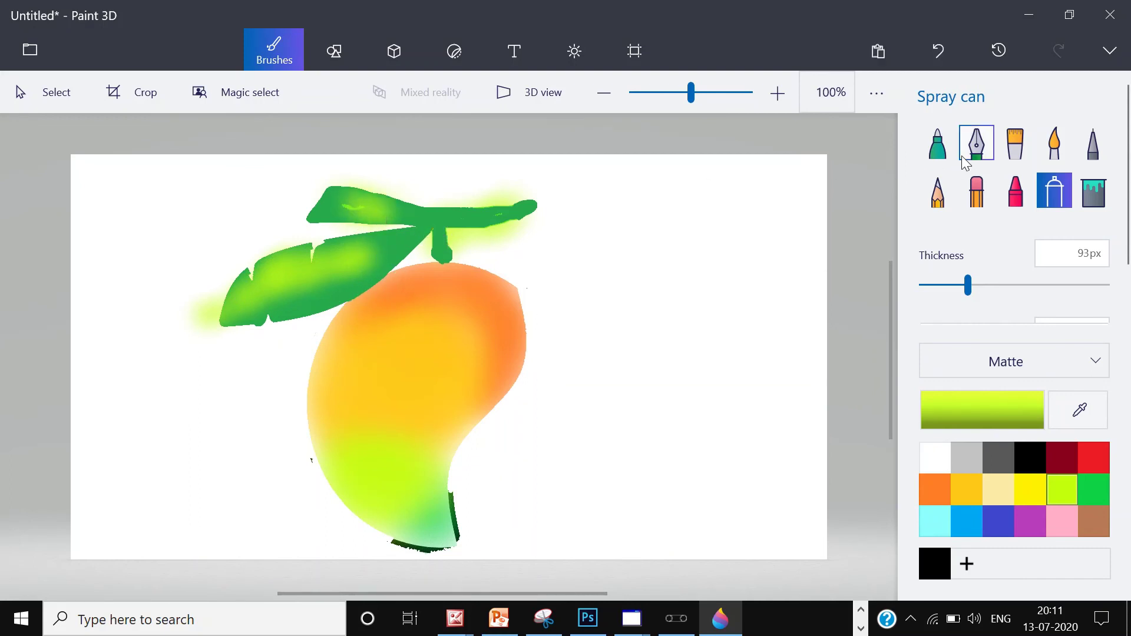
Draw a brown midrib from the leaf's tip to its base and two crossing veins with the 5px marker
click(949, 145)
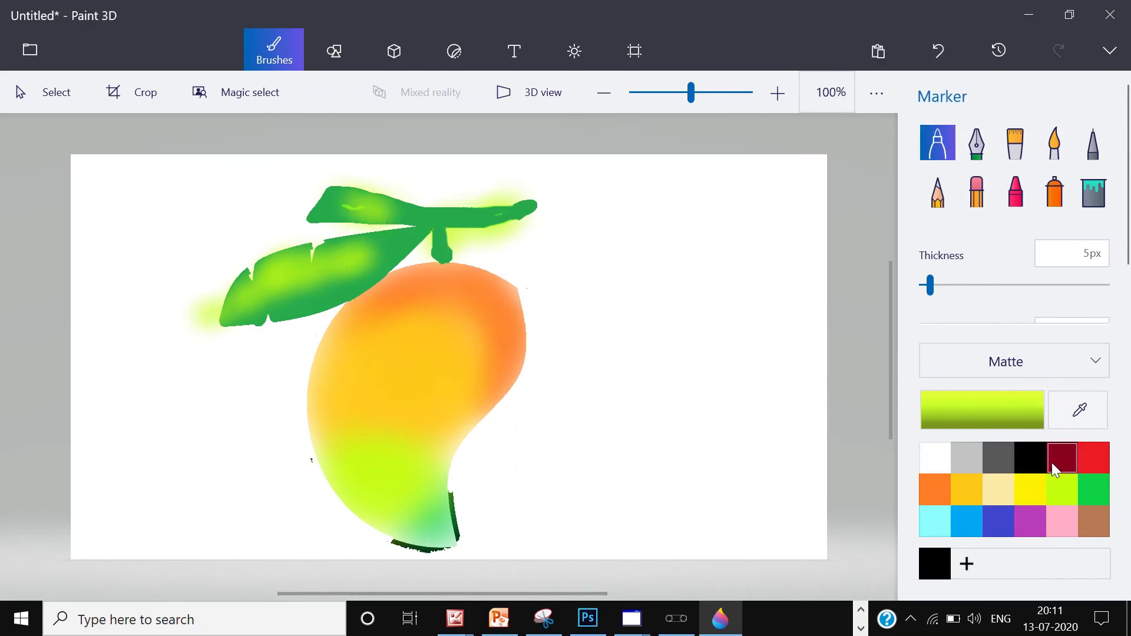
click(1099, 518)
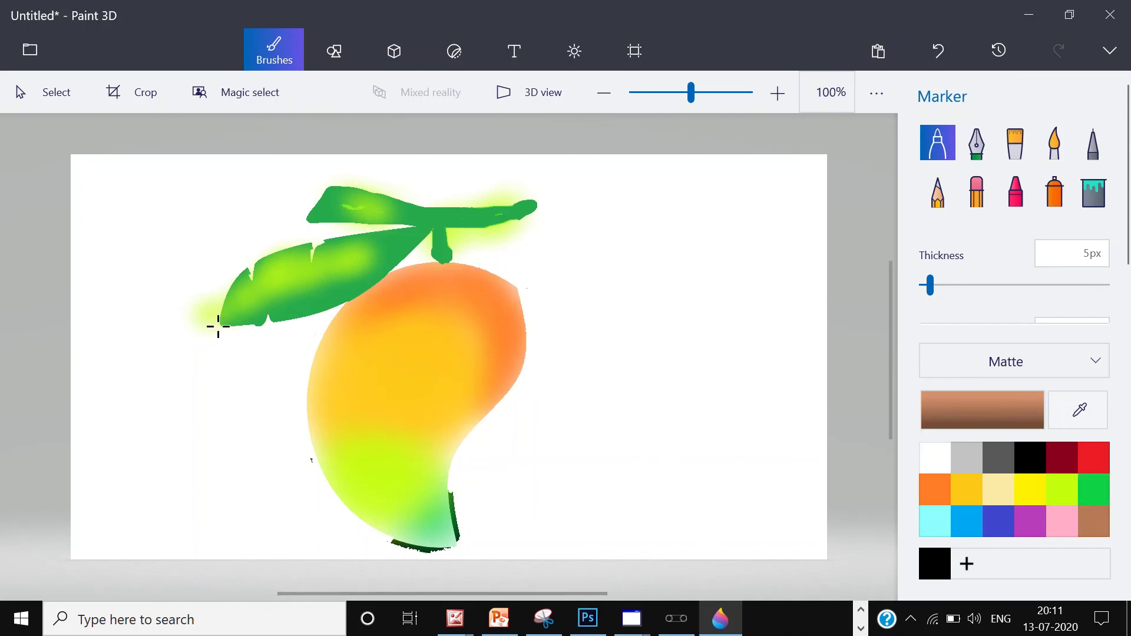
mouse_move(222, 320)
mouse_down()
mouse_move(301, 276)
mouse_move(417, 224)
mouse_up()
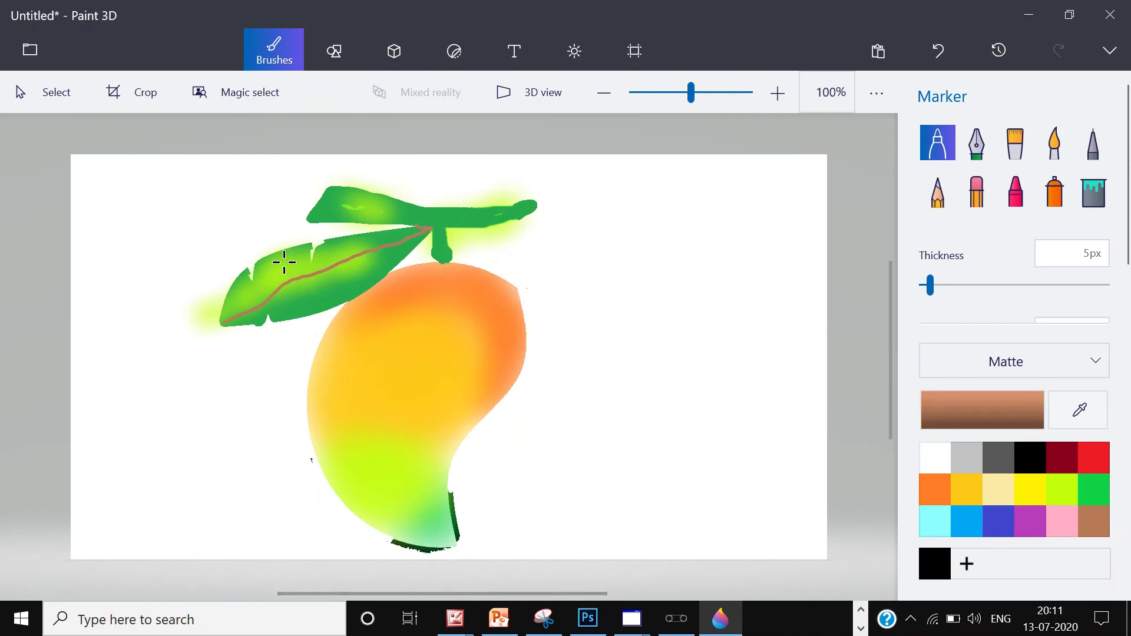
mouse_move(281, 255)
mouse_down()
mouse_move(316, 272)
mouse_move(316, 306)
mouse_up()
mouse_move(350, 241)
mouse_down()
mouse_move(373, 252)
mouse_move(374, 282)
mouse_up()
Fill the white background with black, including the lime spray halos around the branch and leaf tip and the gap beside the stem
click(1093, 192)
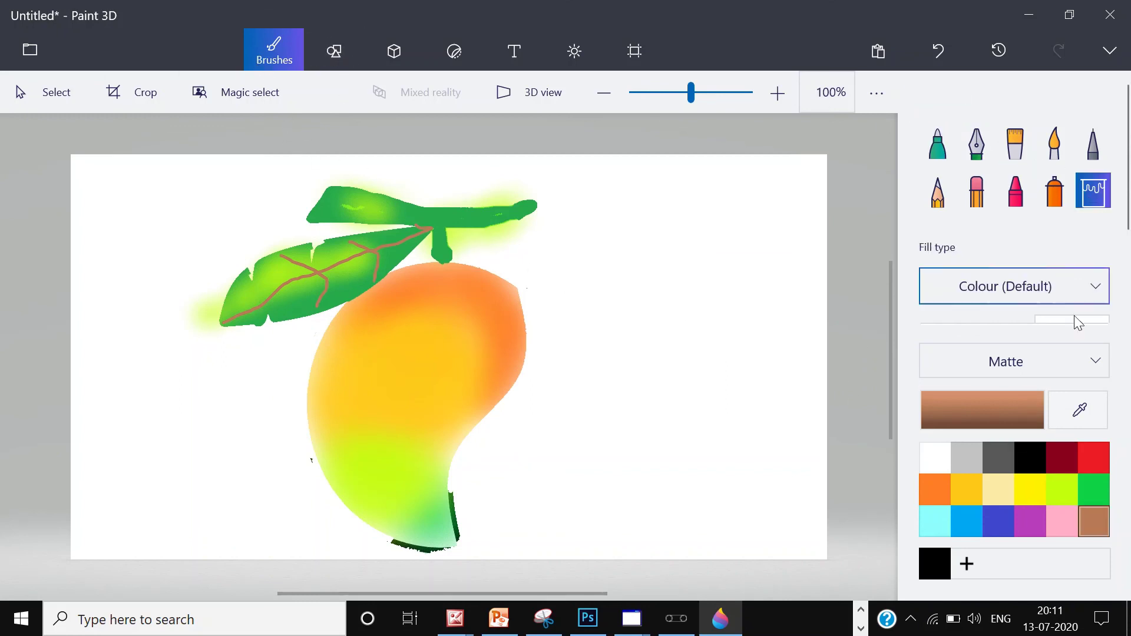
click(1023, 461)
click(775, 370)
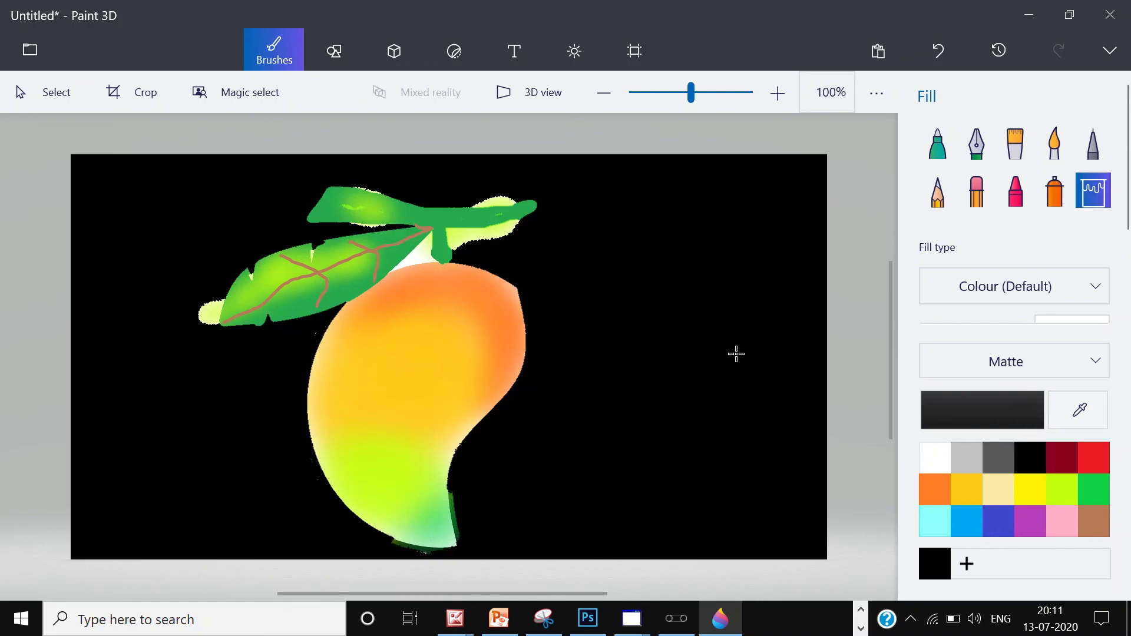
click(464, 236)
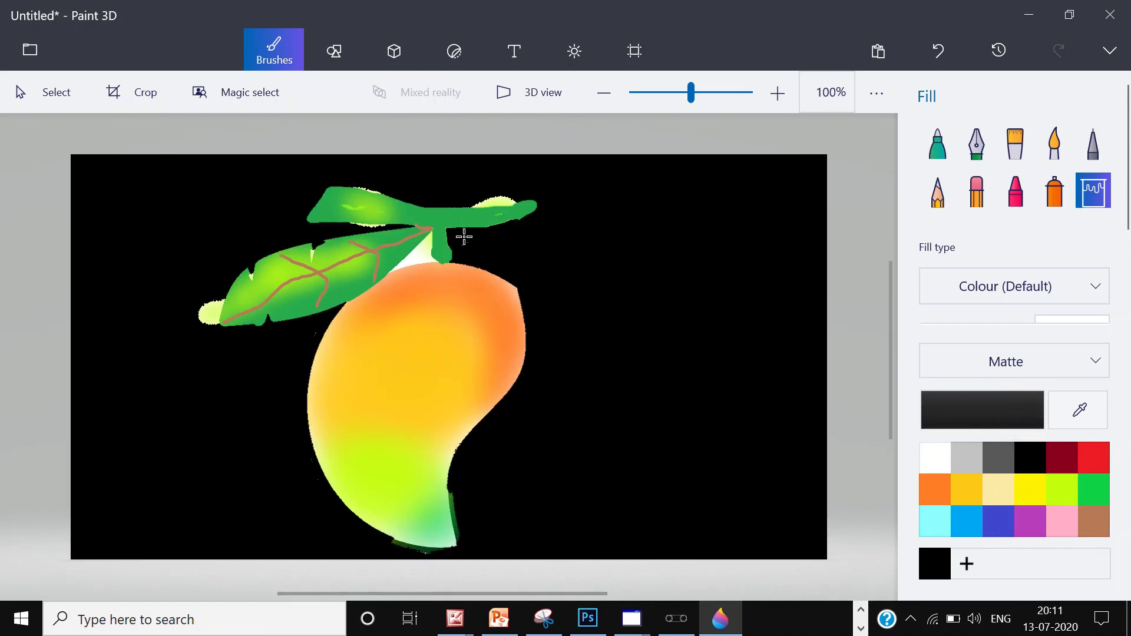
click(494, 203)
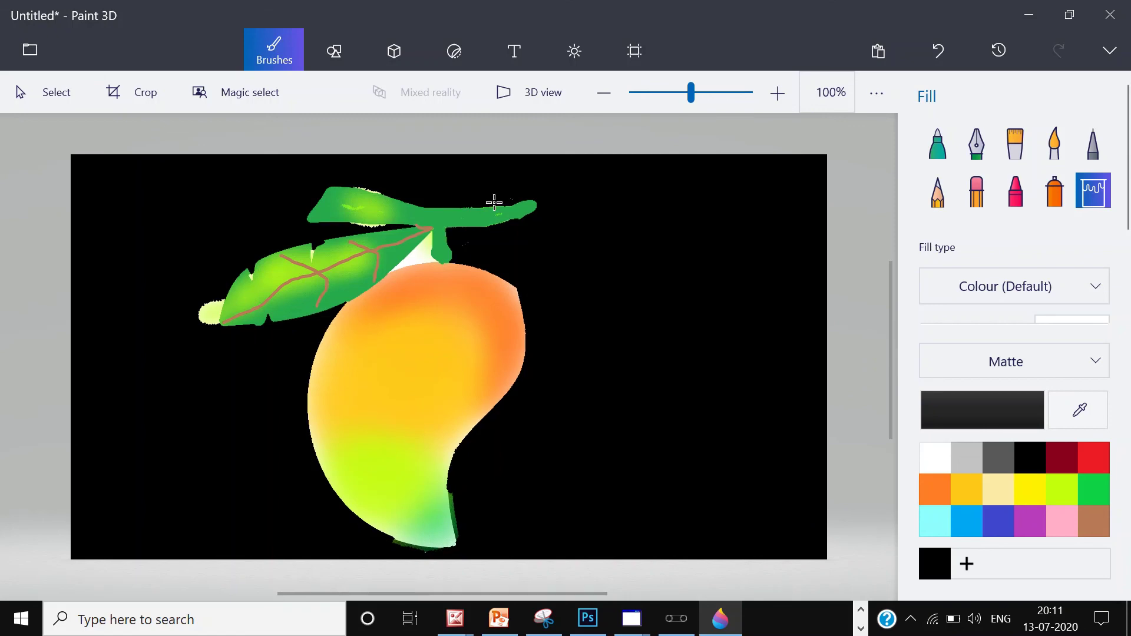
click(421, 258)
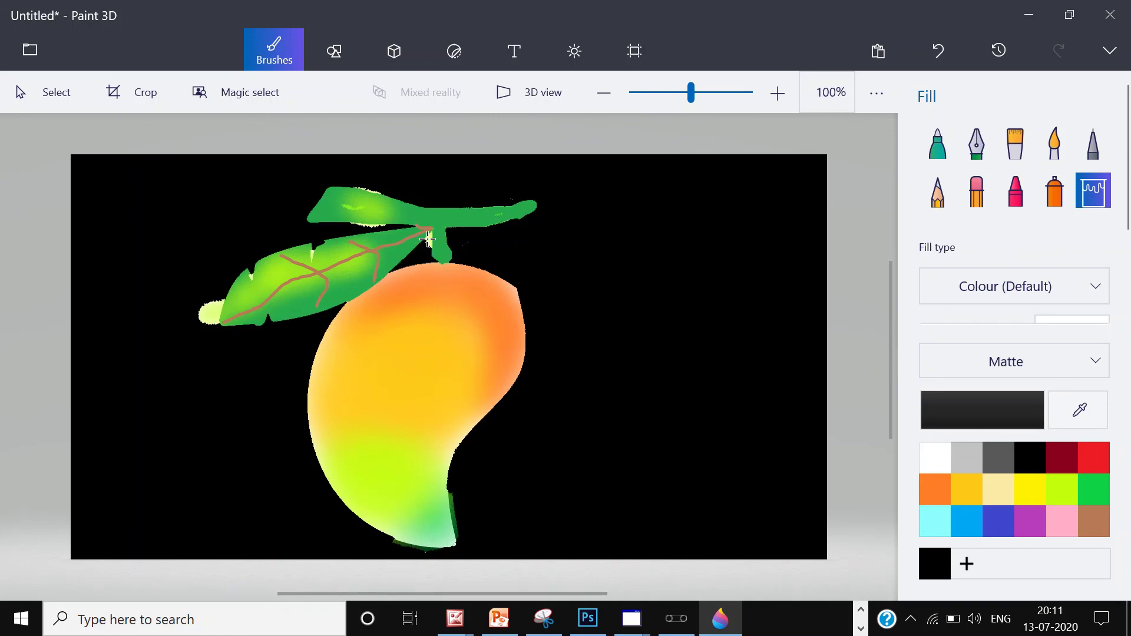
click(209, 316)
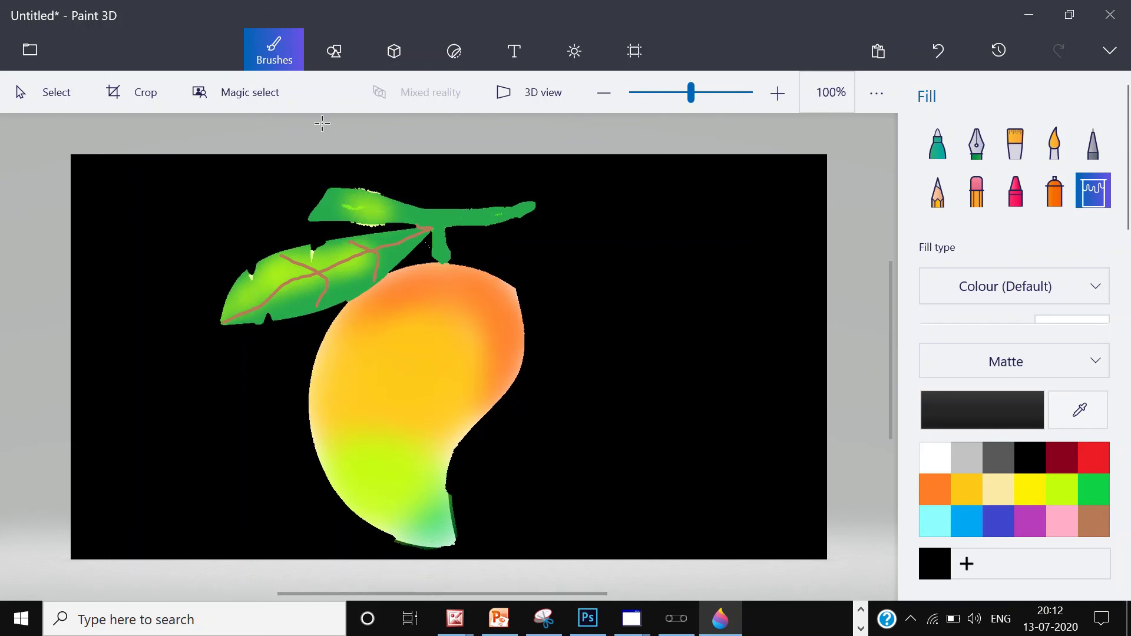
Fill the black background and the enclosed gap between leaf, stem and mango with white
click(946, 449)
click(703, 378)
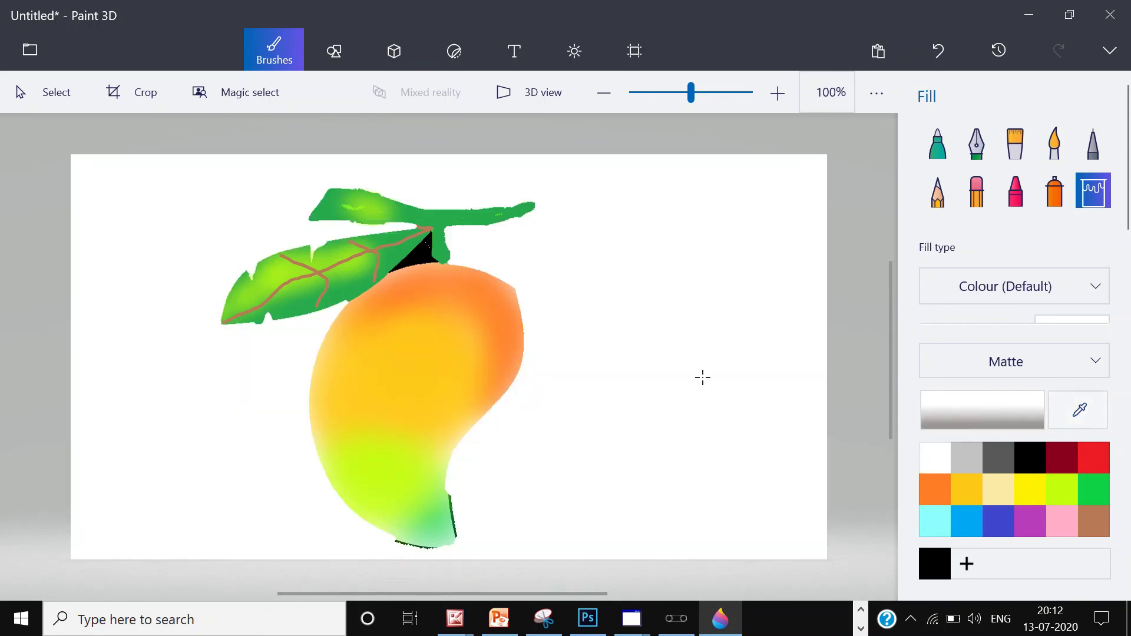
click(428, 258)
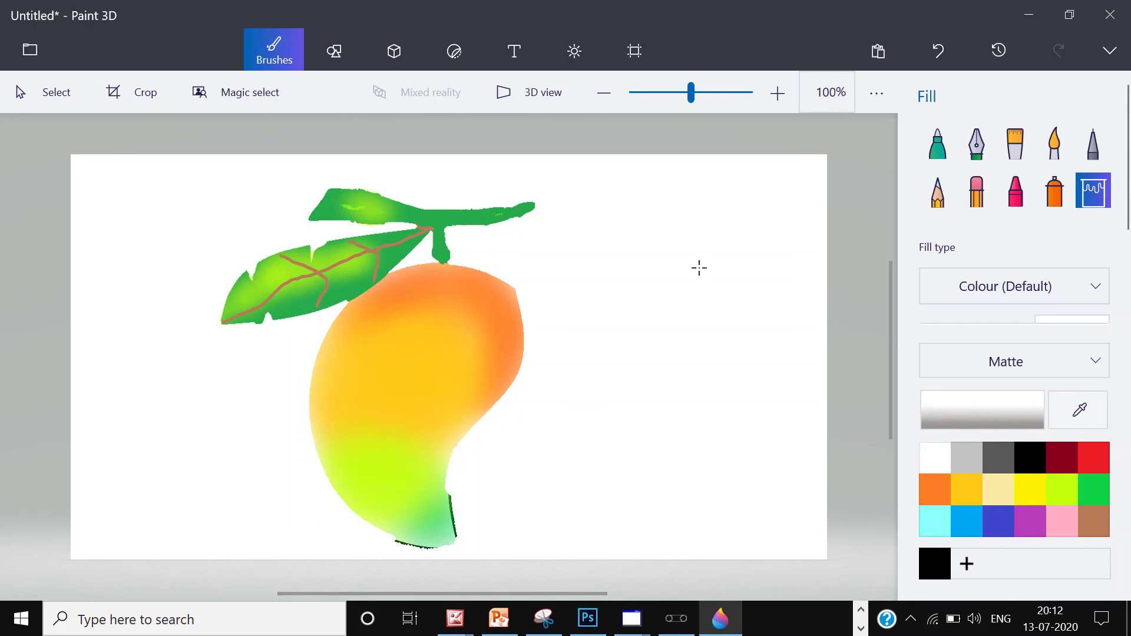